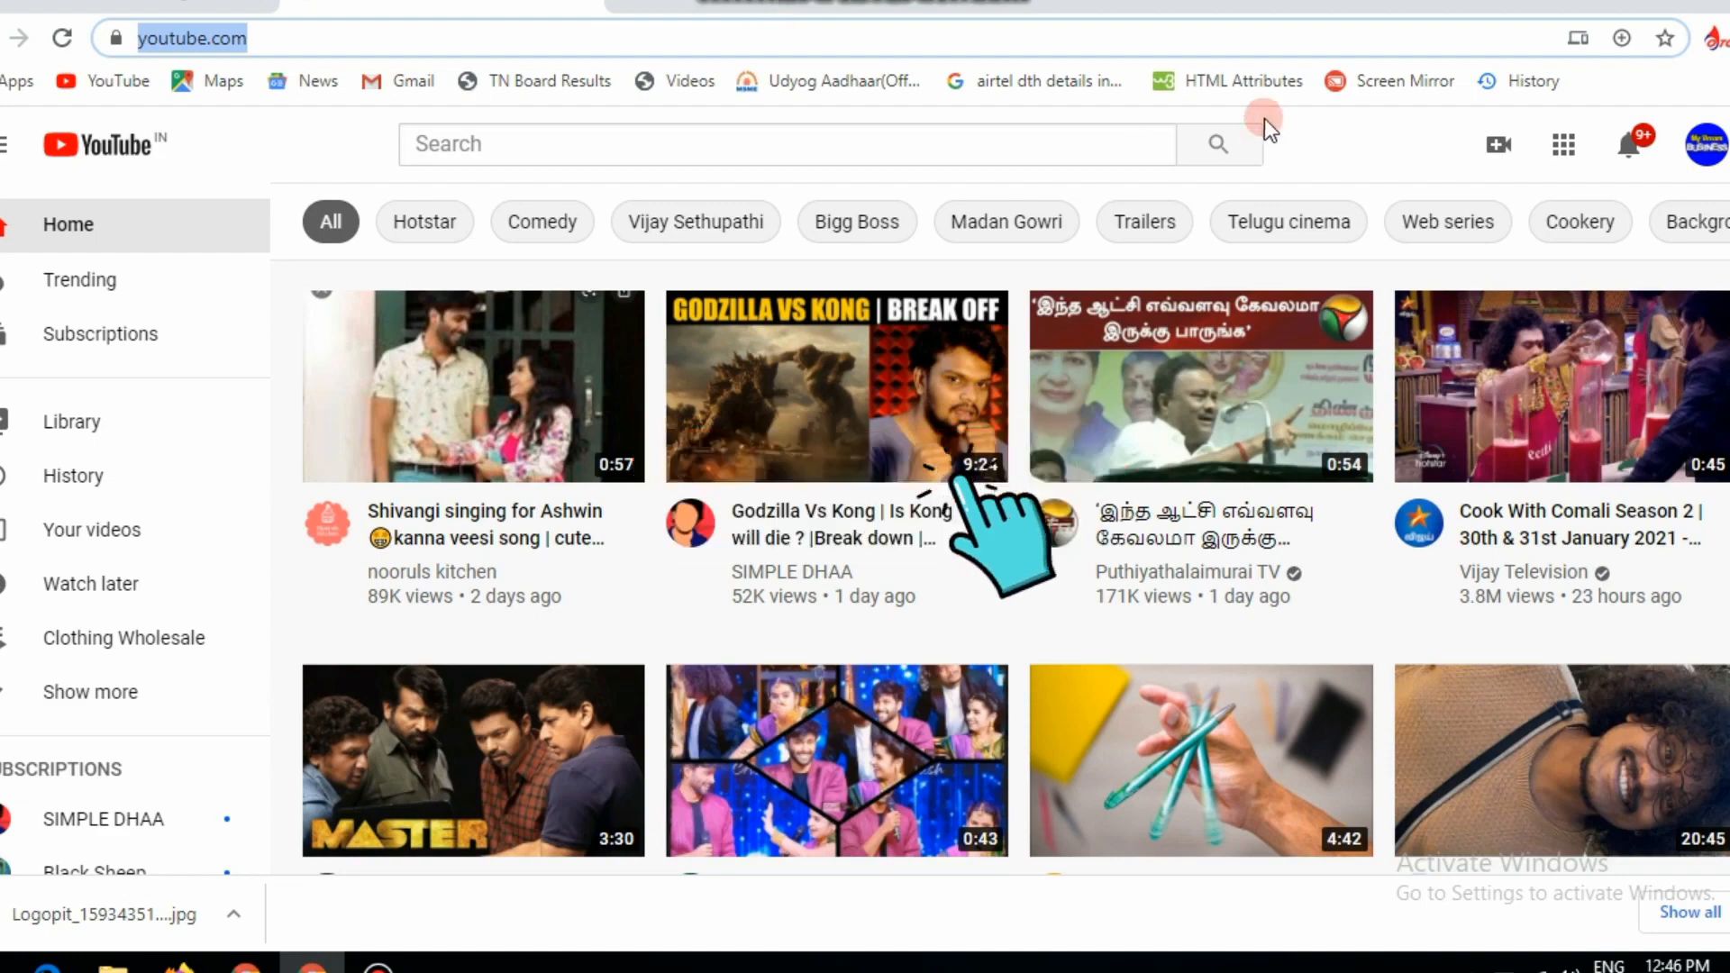
- Open YouTube Studio for the signed-in channel from the account options
scroll(1015, 565, "down", 3)
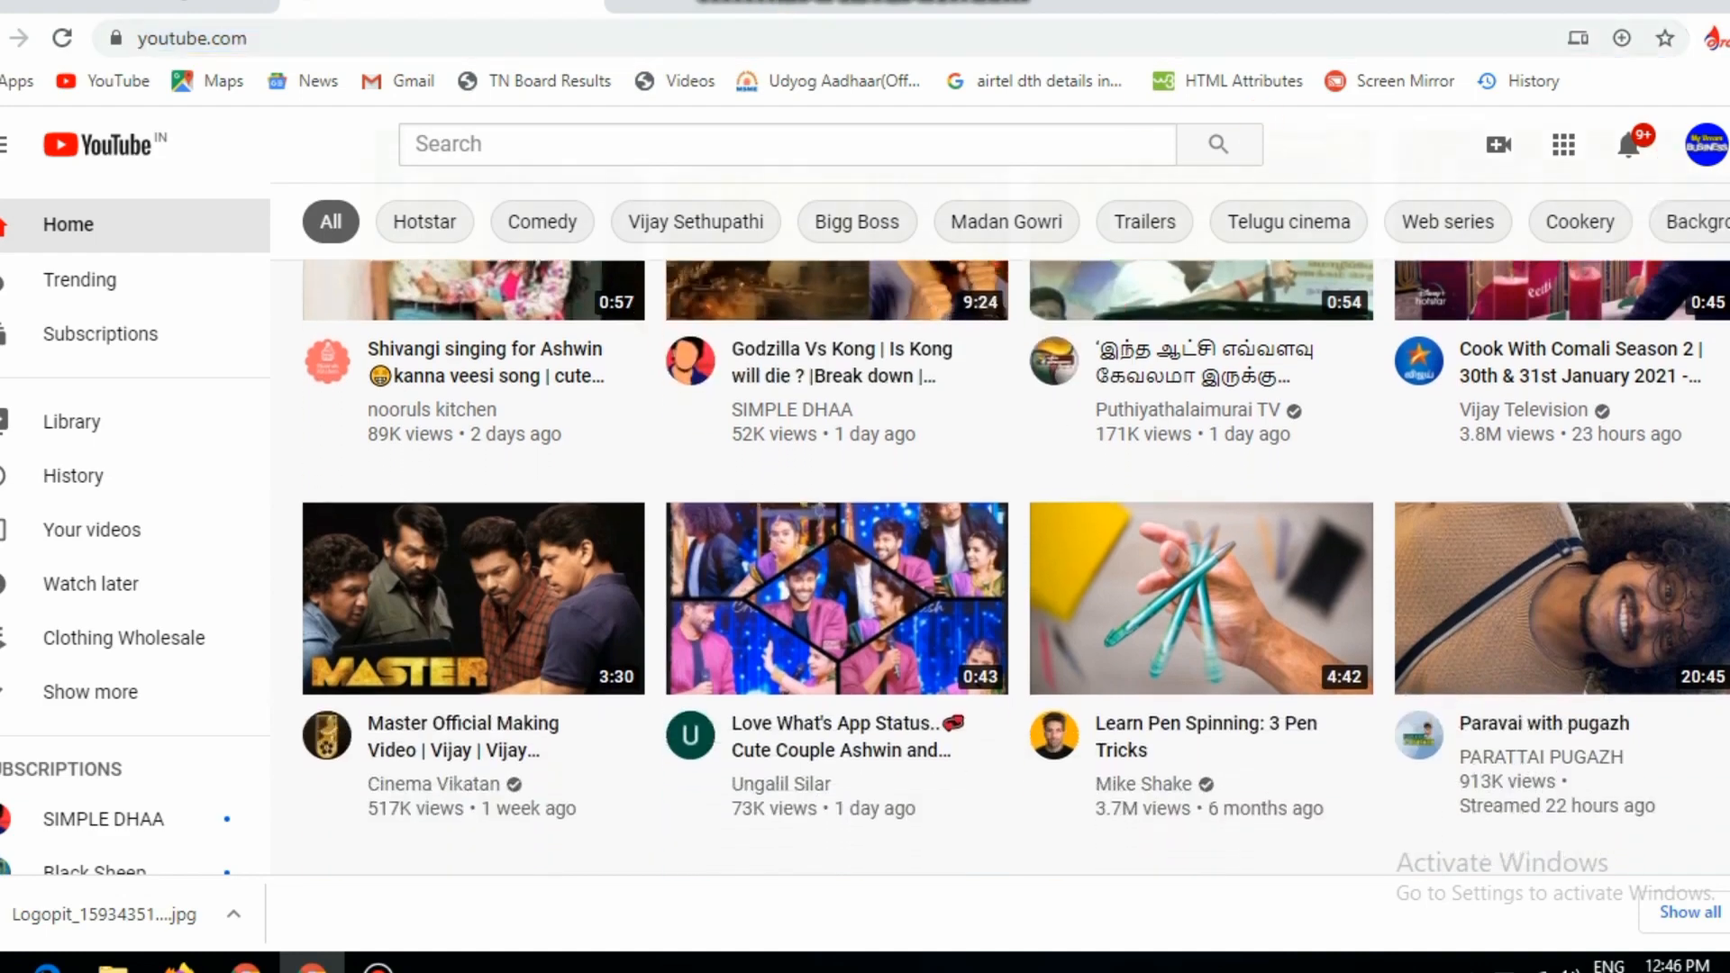
scroll(1015, 565, "up", 3)
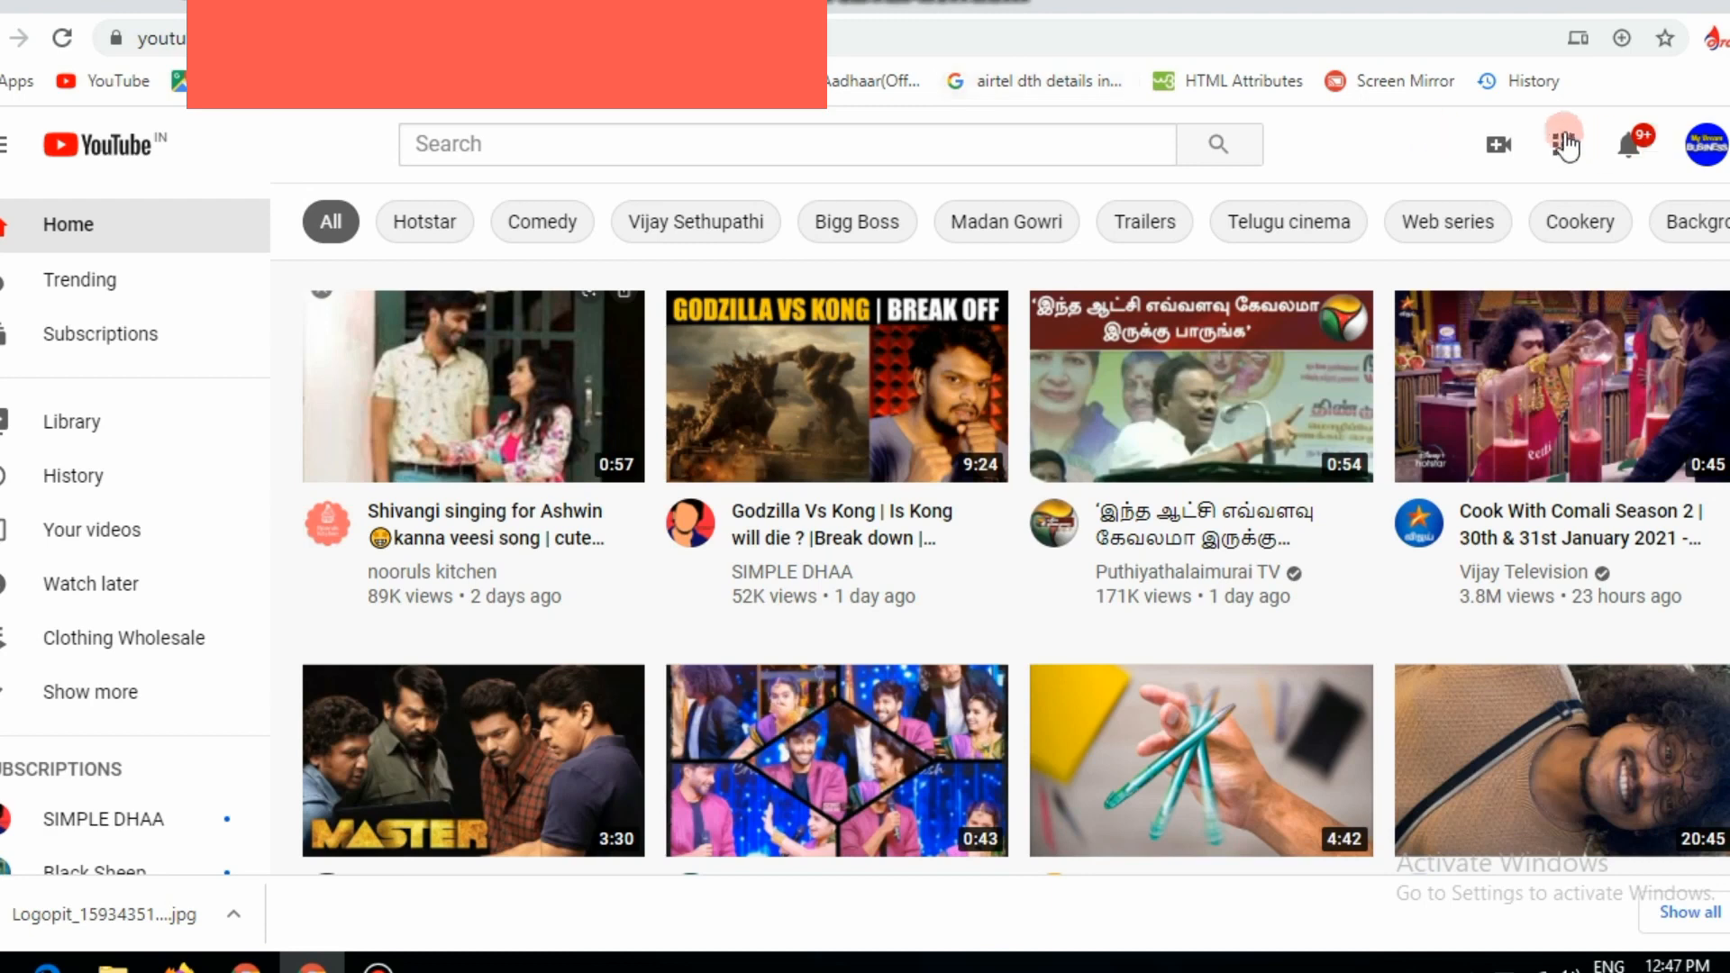
left_click(1715, 158)
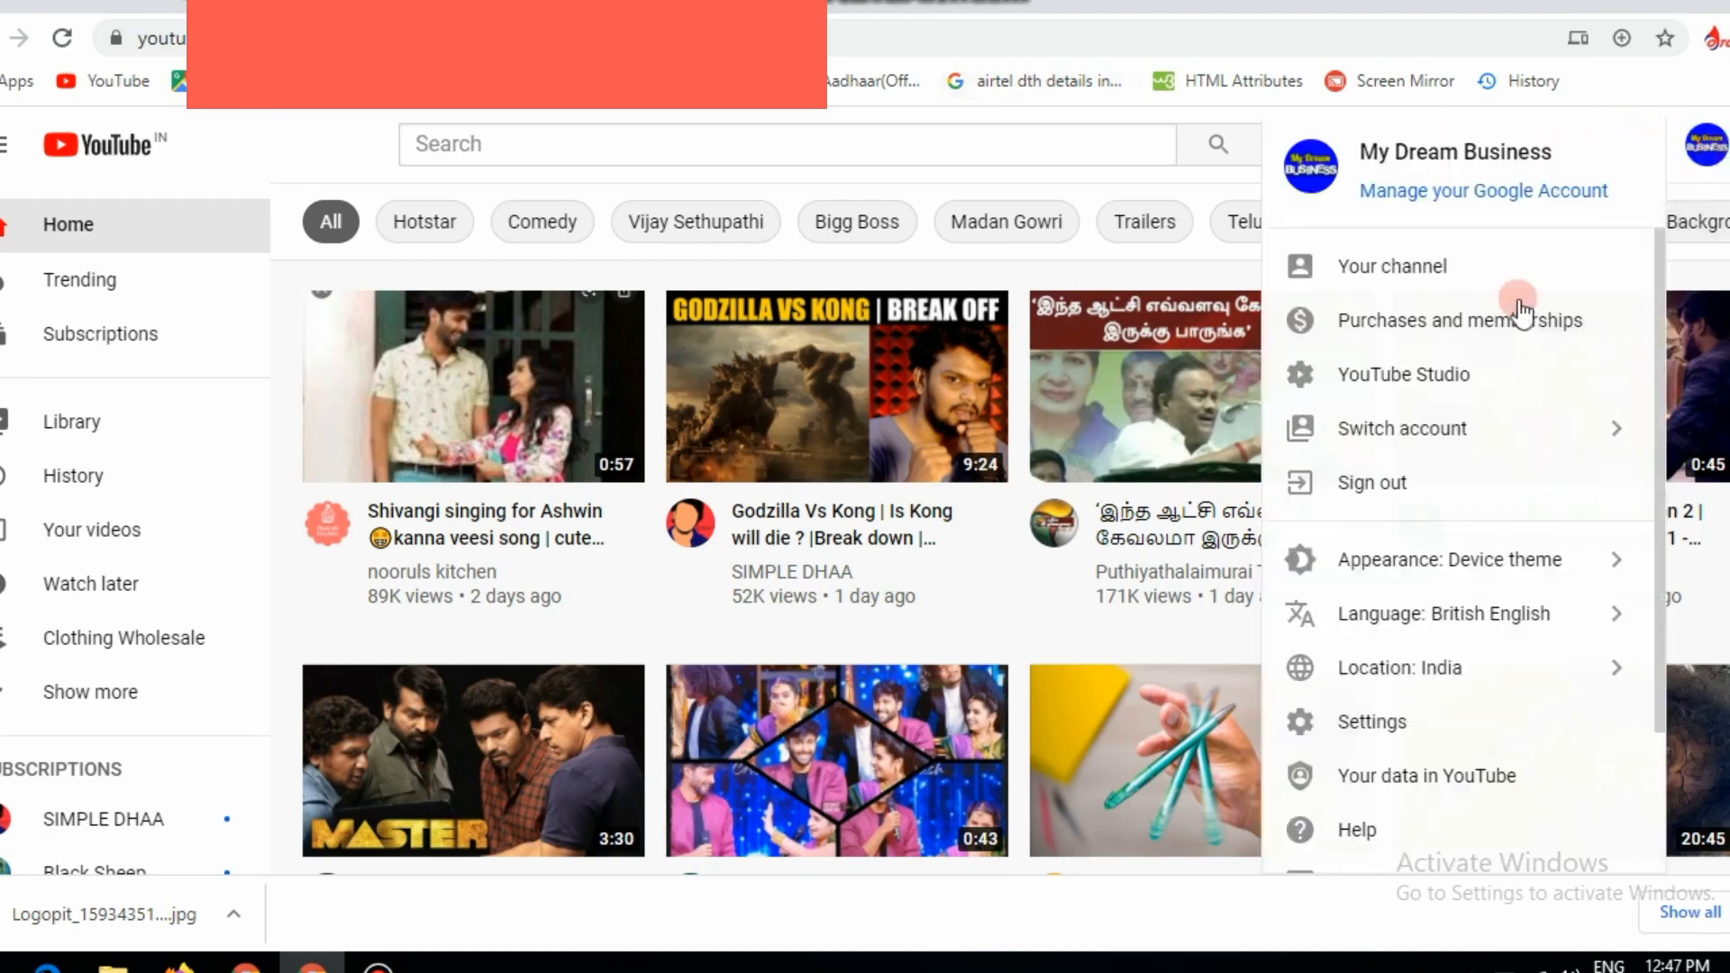
left_click(1383, 403)
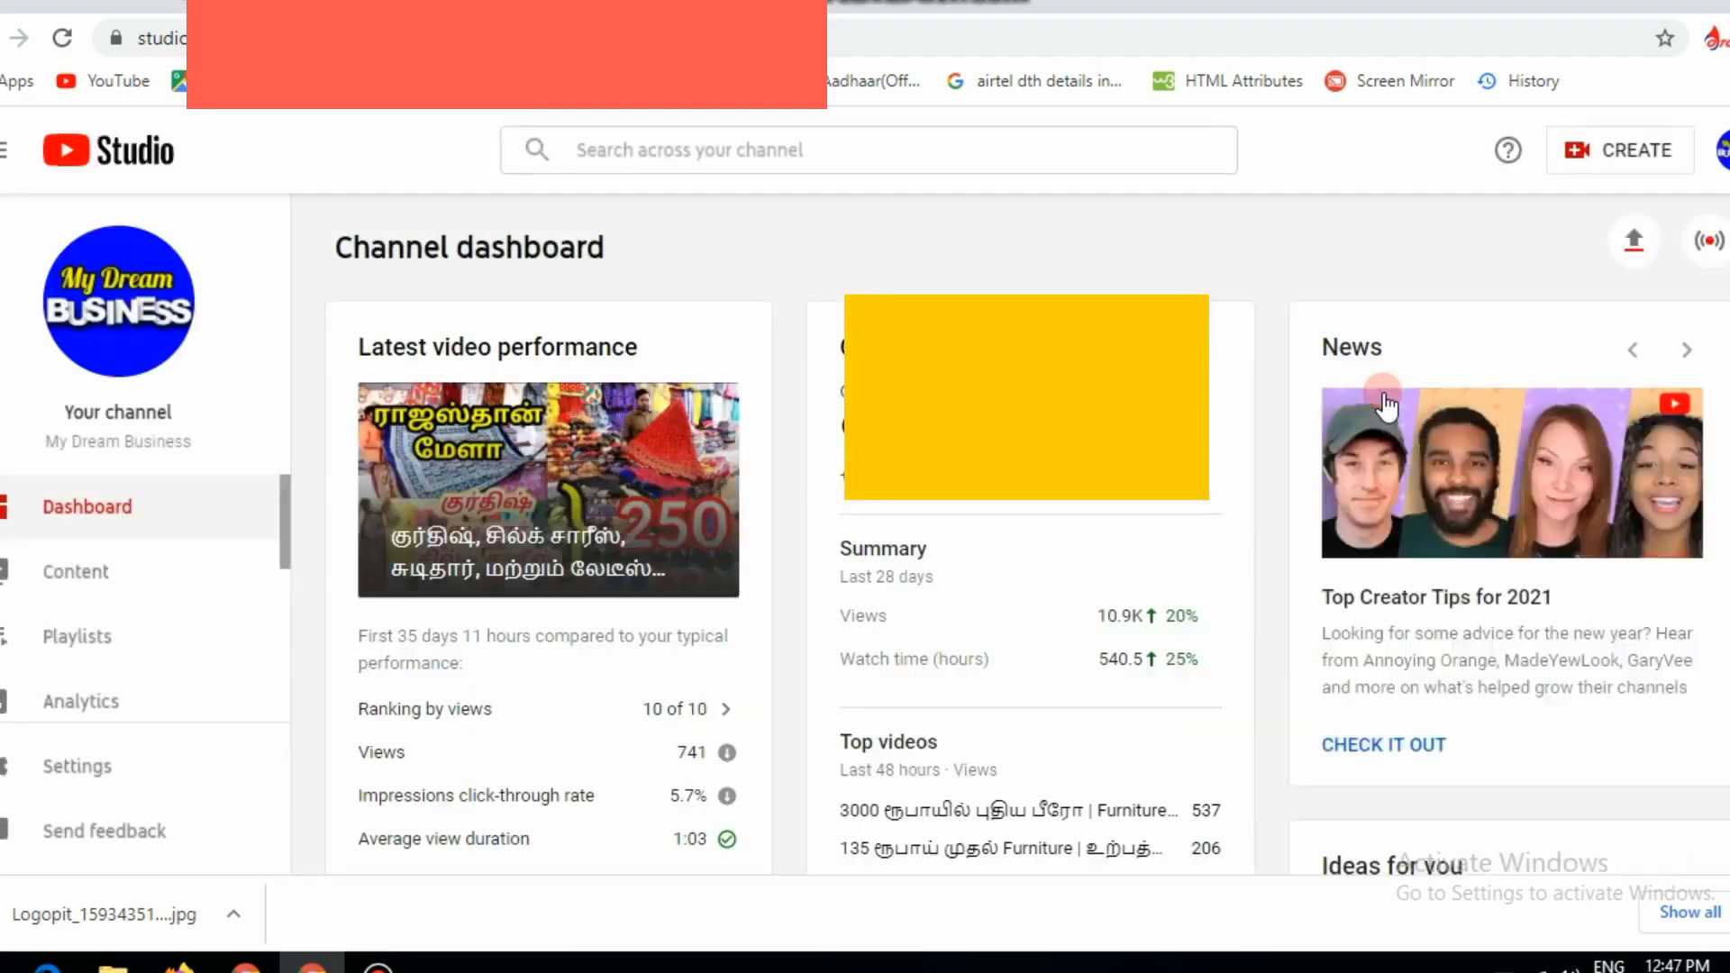
- Open the channel settings in Studio and show the advanced settings of the upload defaults
scroll(1027, 541, "down", 4)
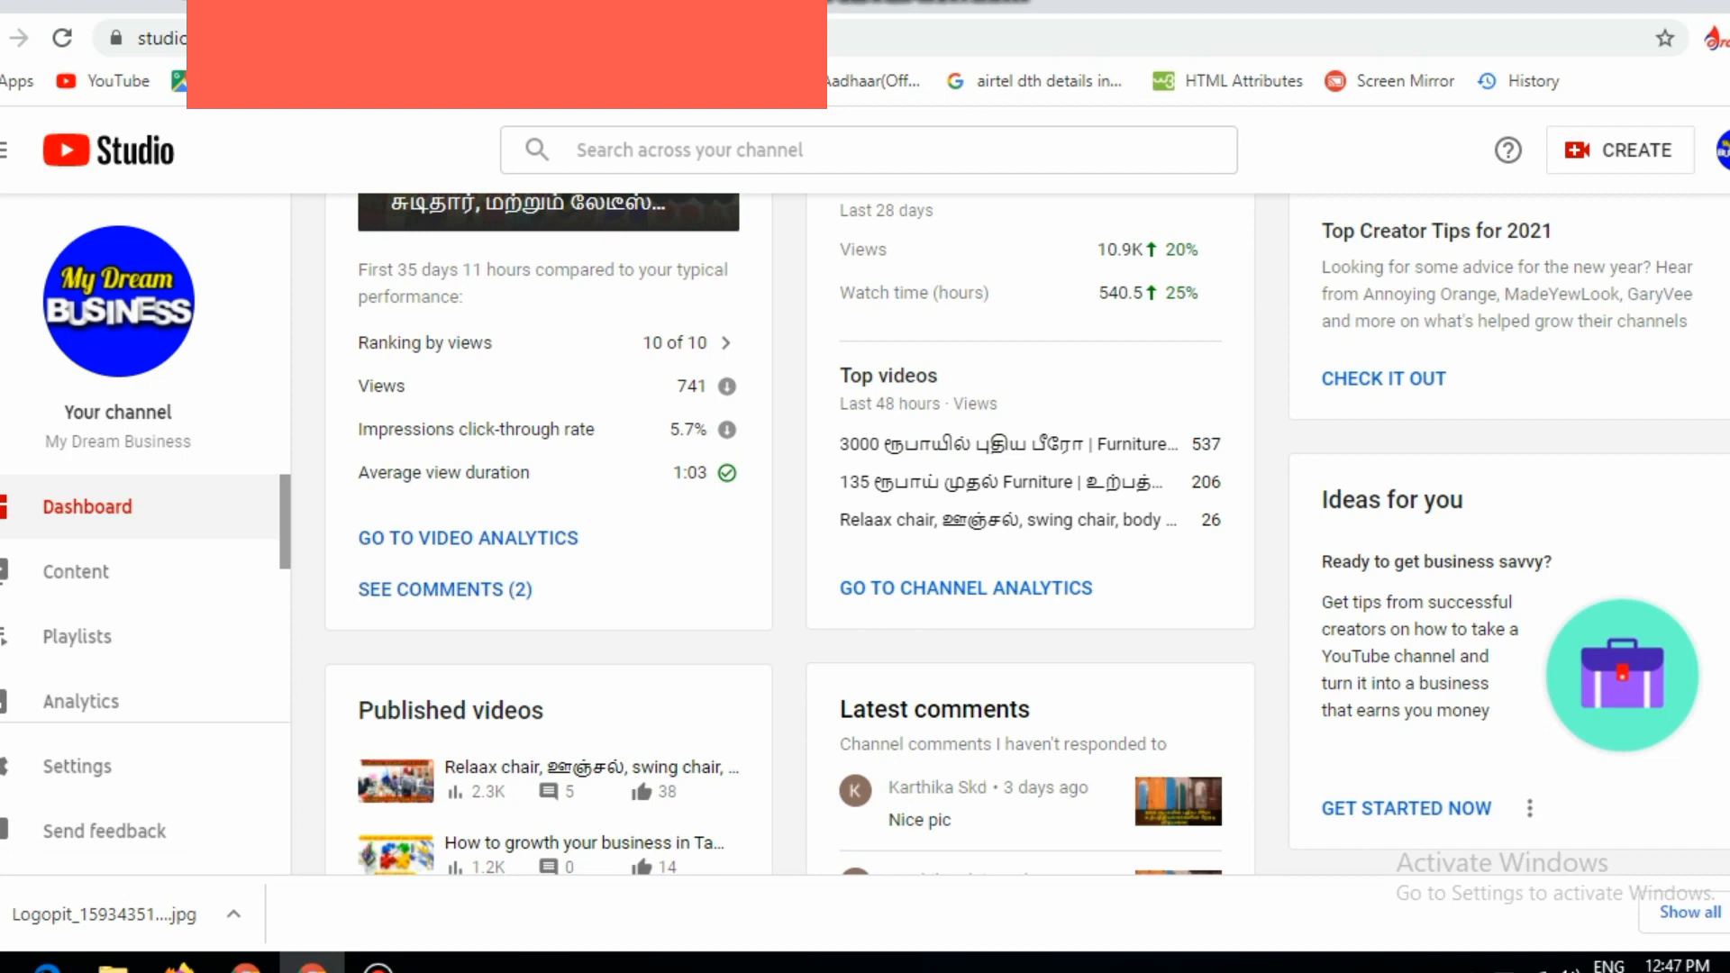
scroll(1025, 392, "down", 2)
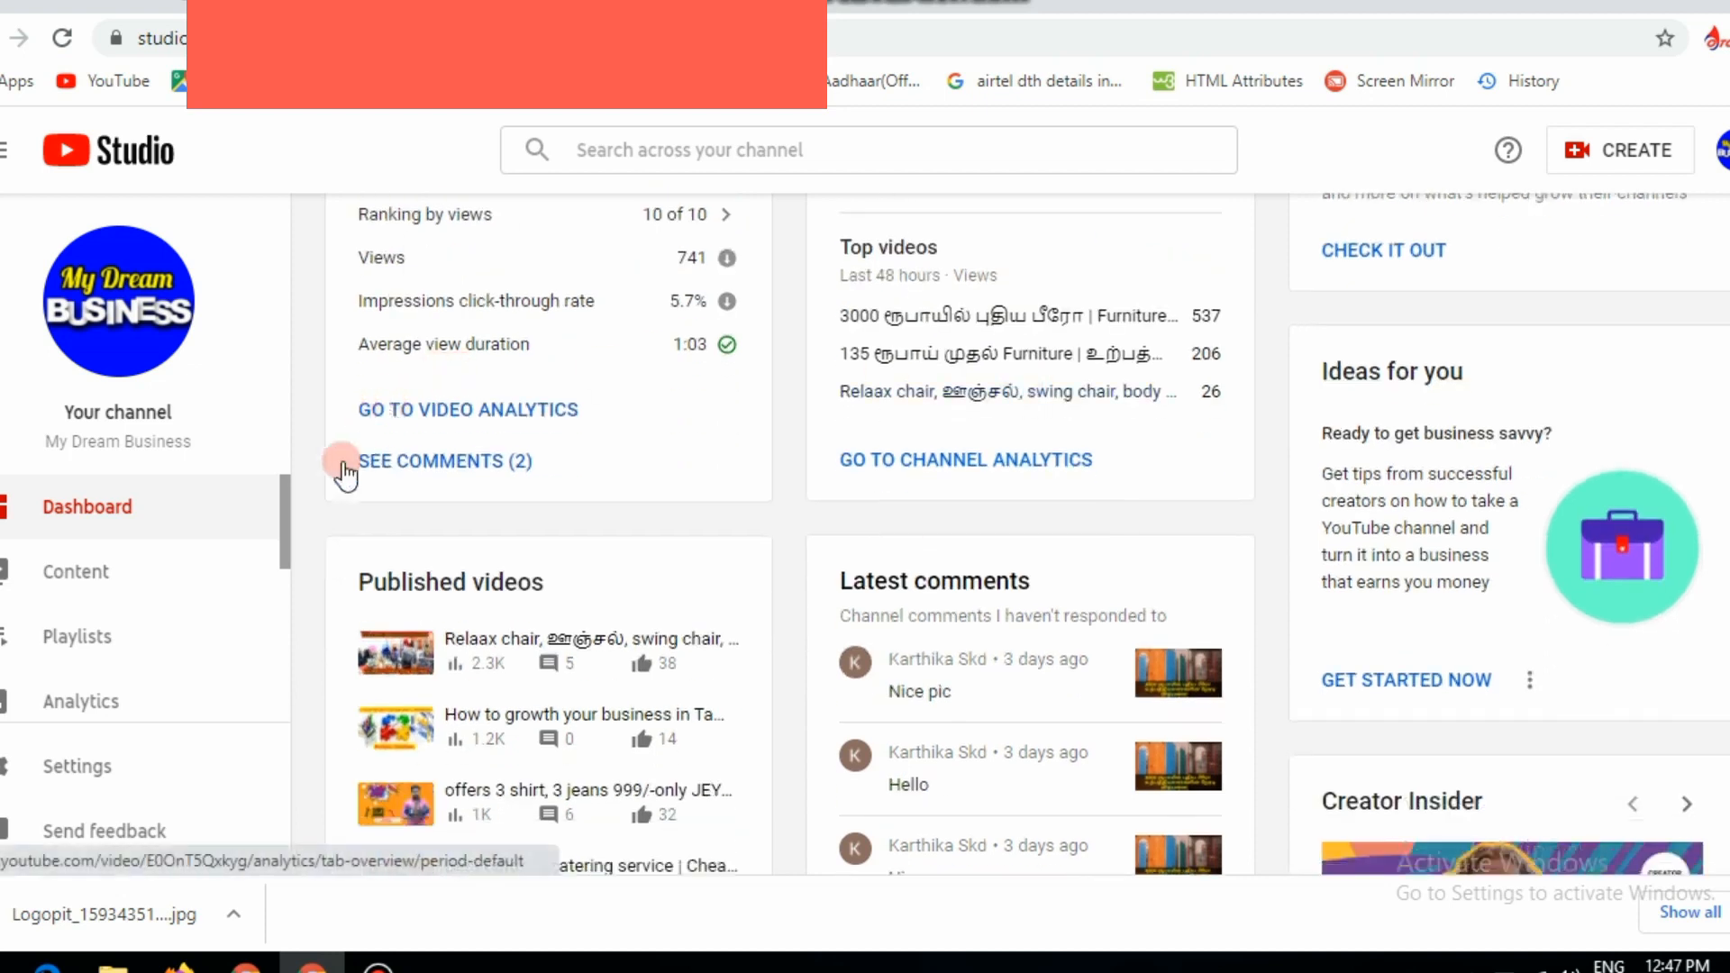
left_click_drag(304, 496, 278, 591)
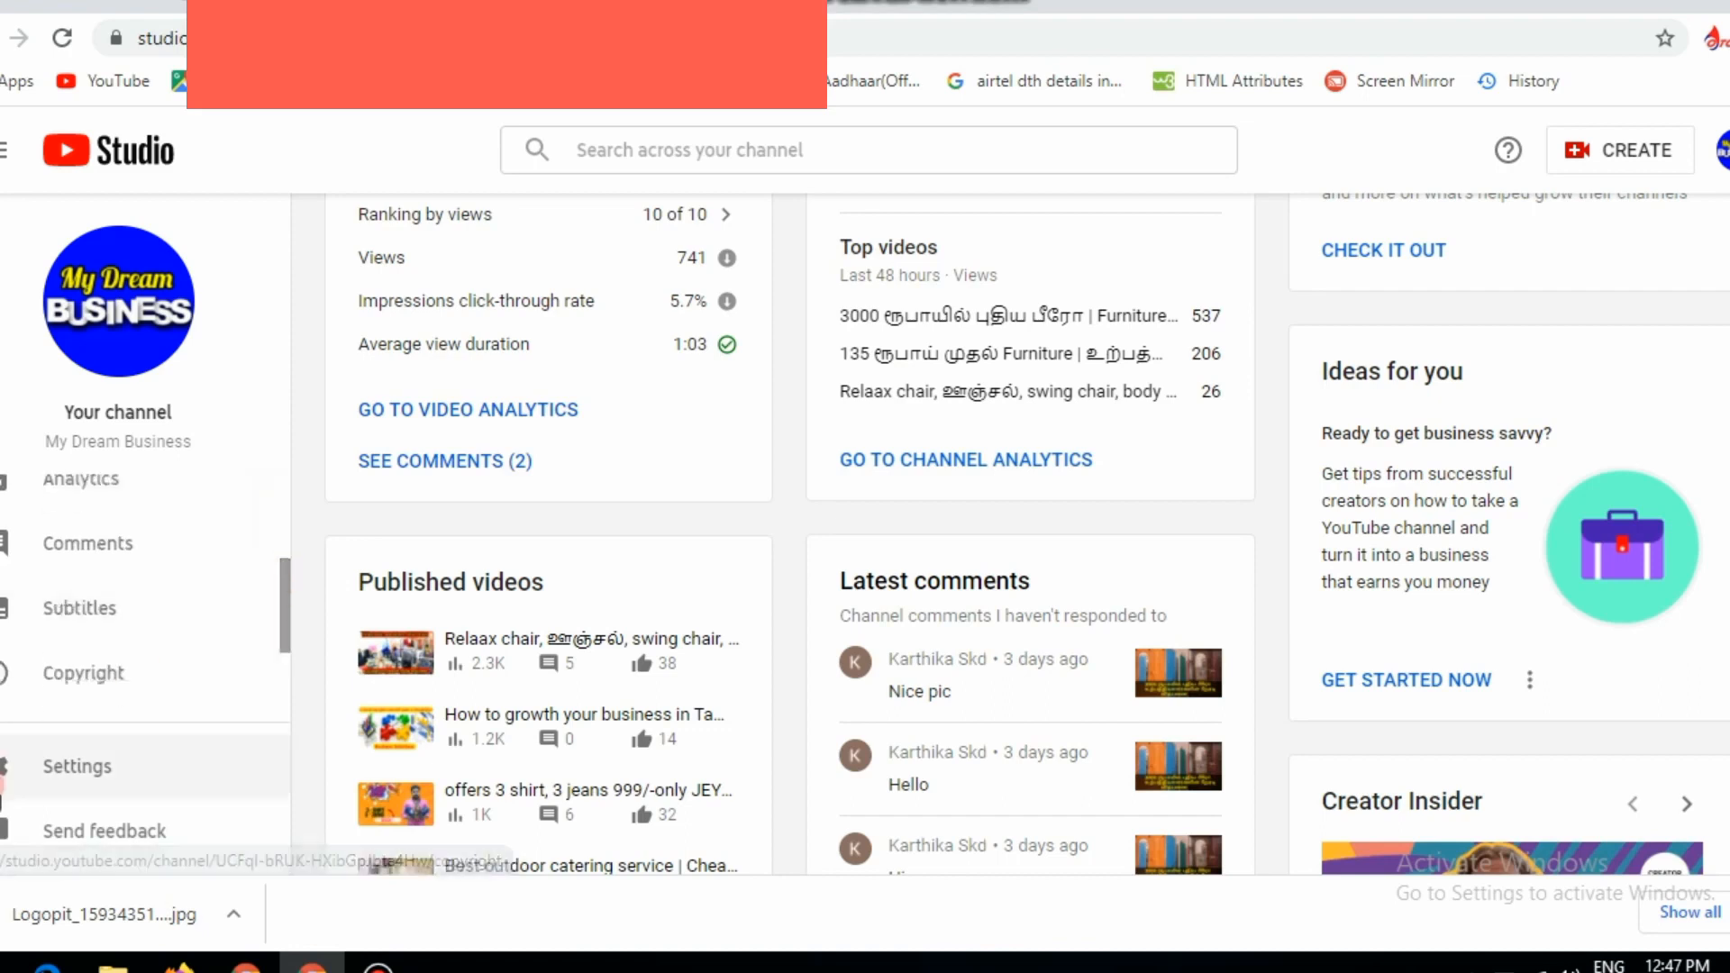
left_click(77, 768)
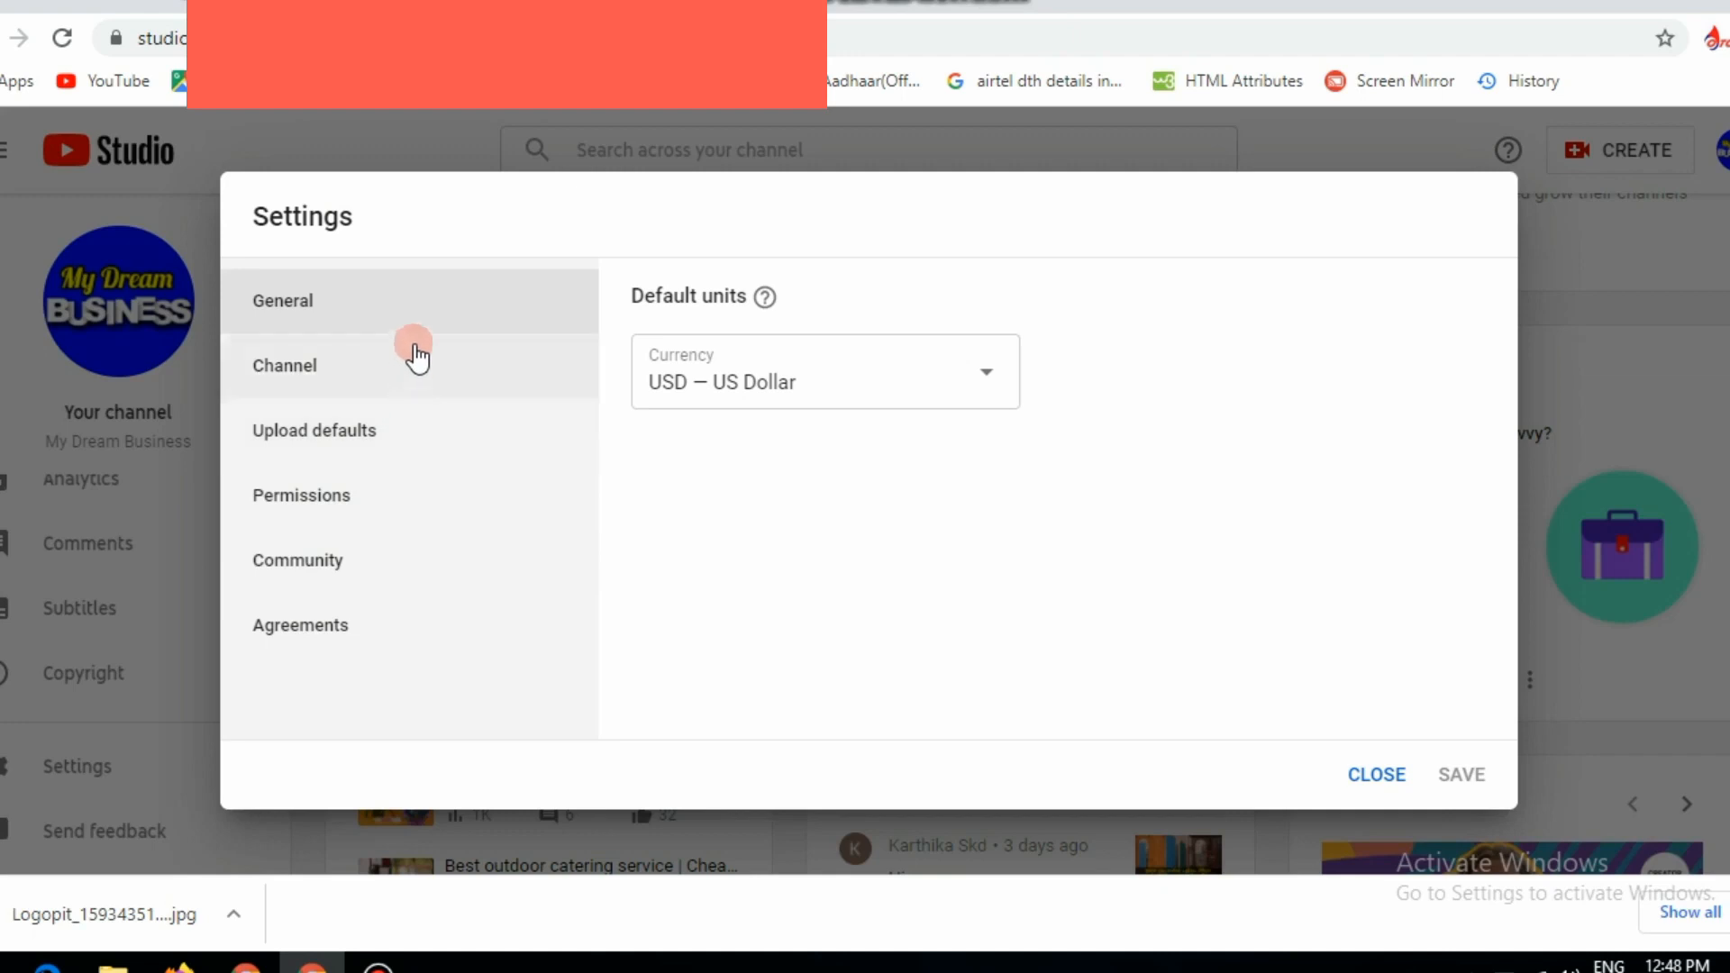
left_click(365, 441)
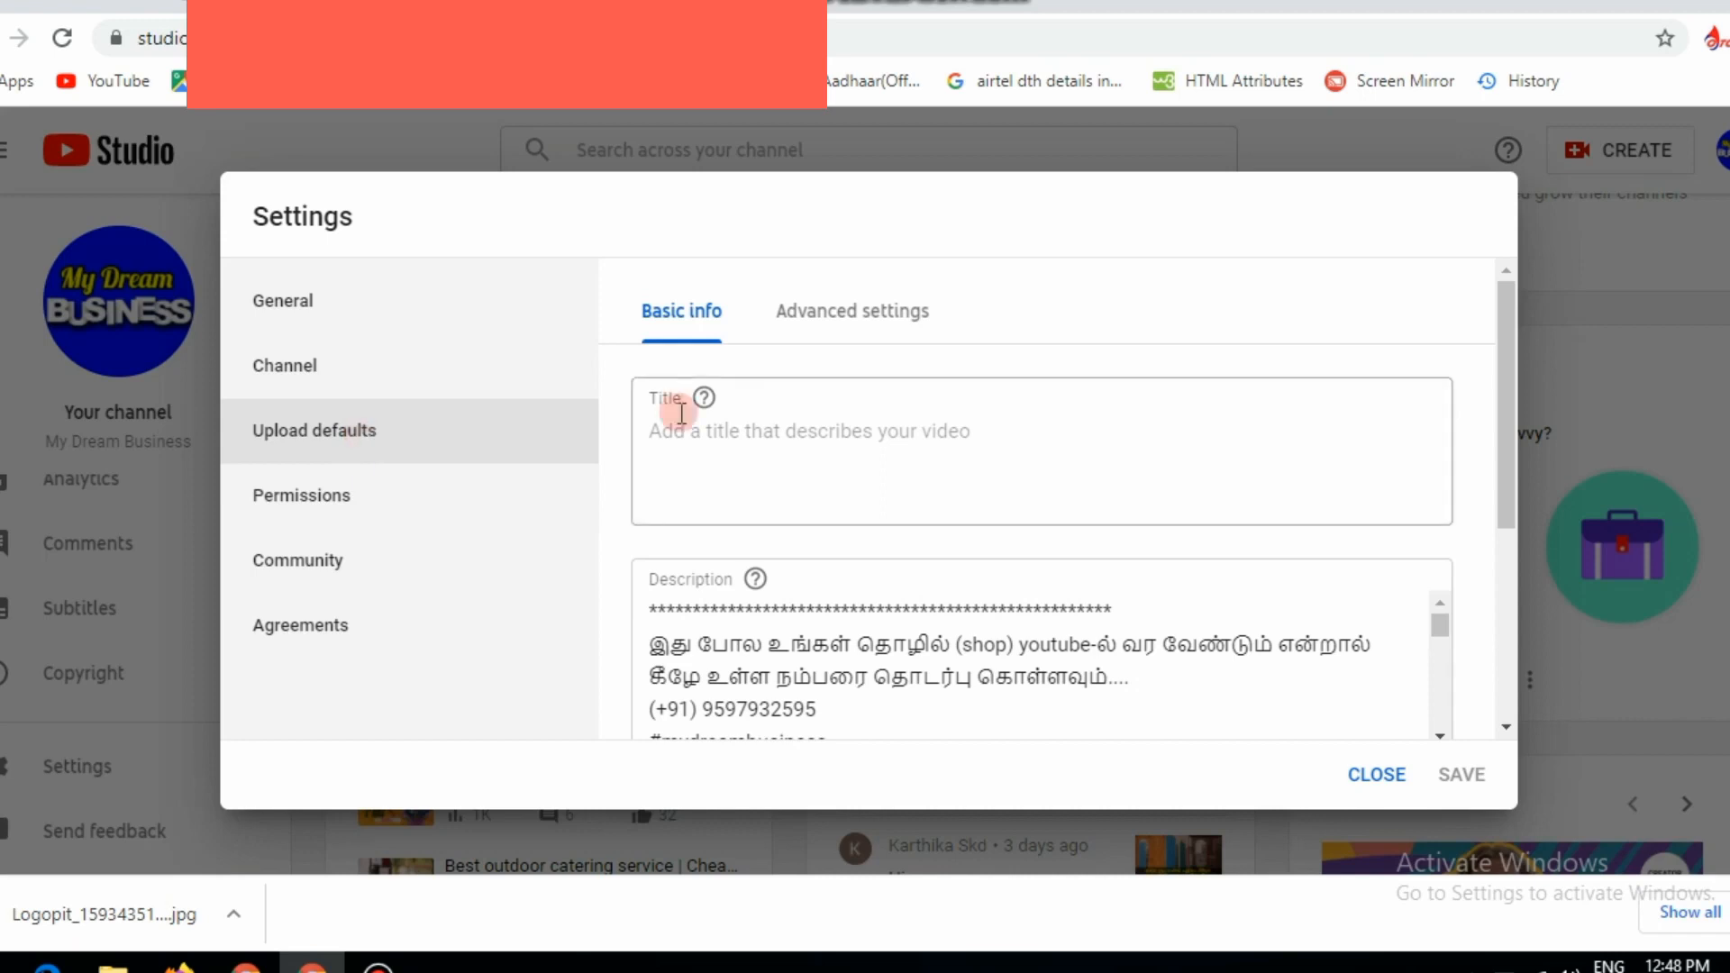
left_click(867, 330)
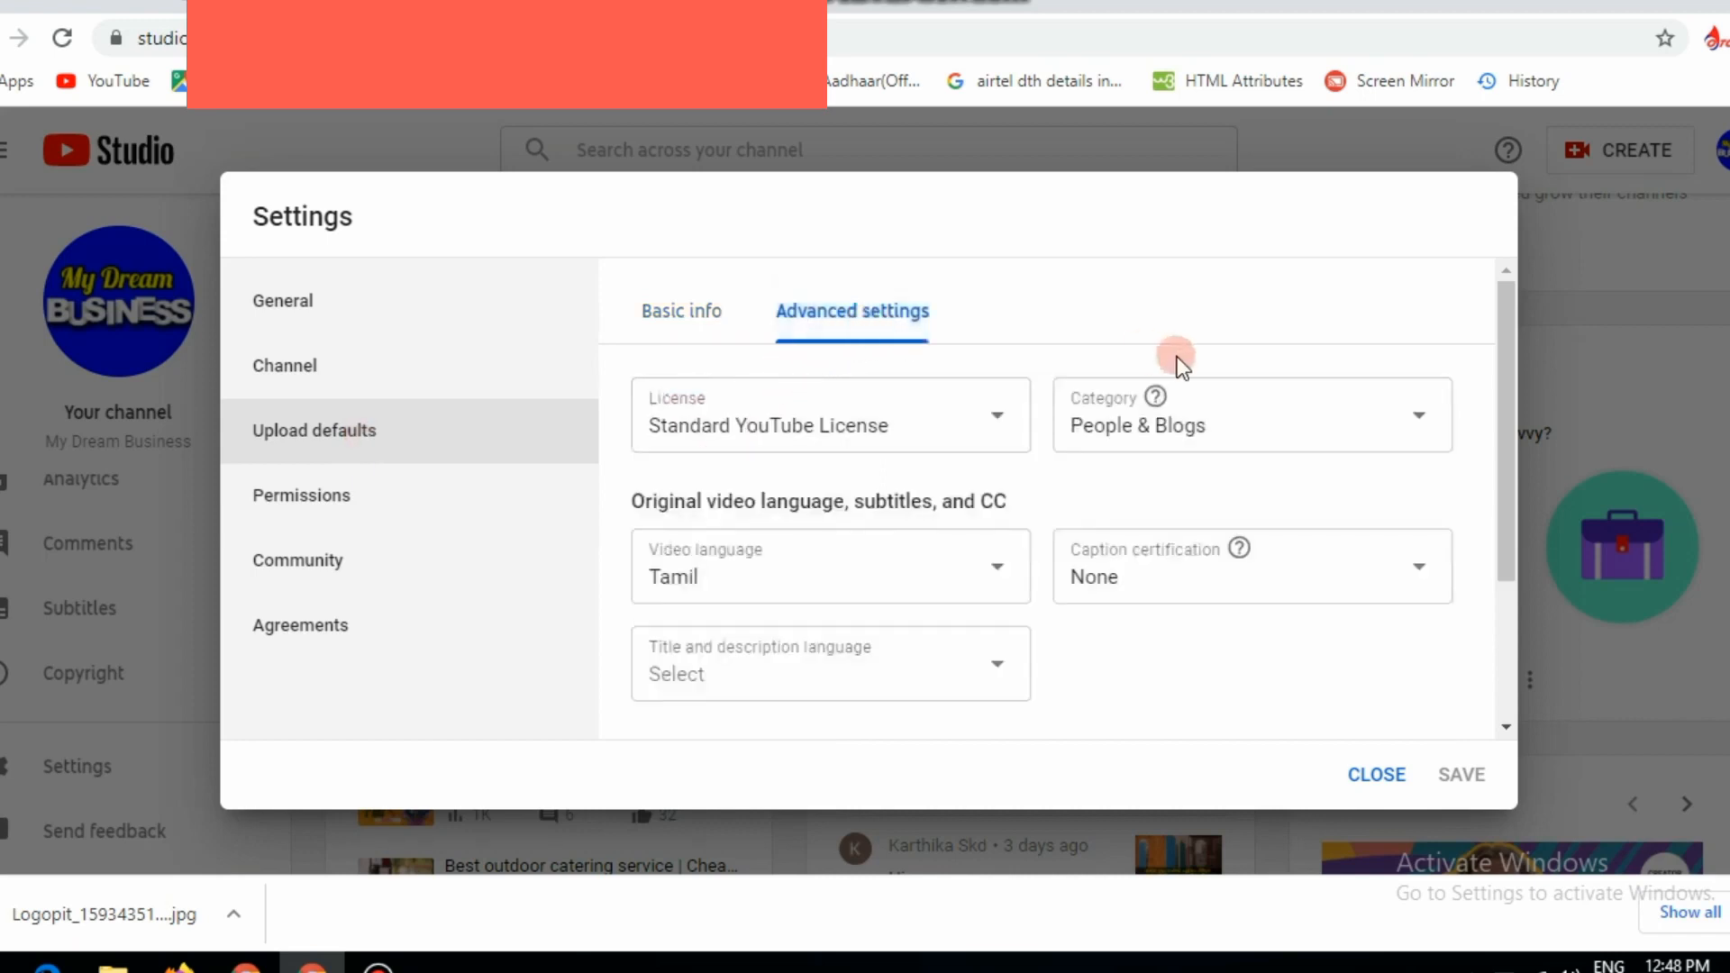
- Examine the default comment visibility options for uploads and close the settings without saving
left_click_drag(1507, 387, 1509, 593)
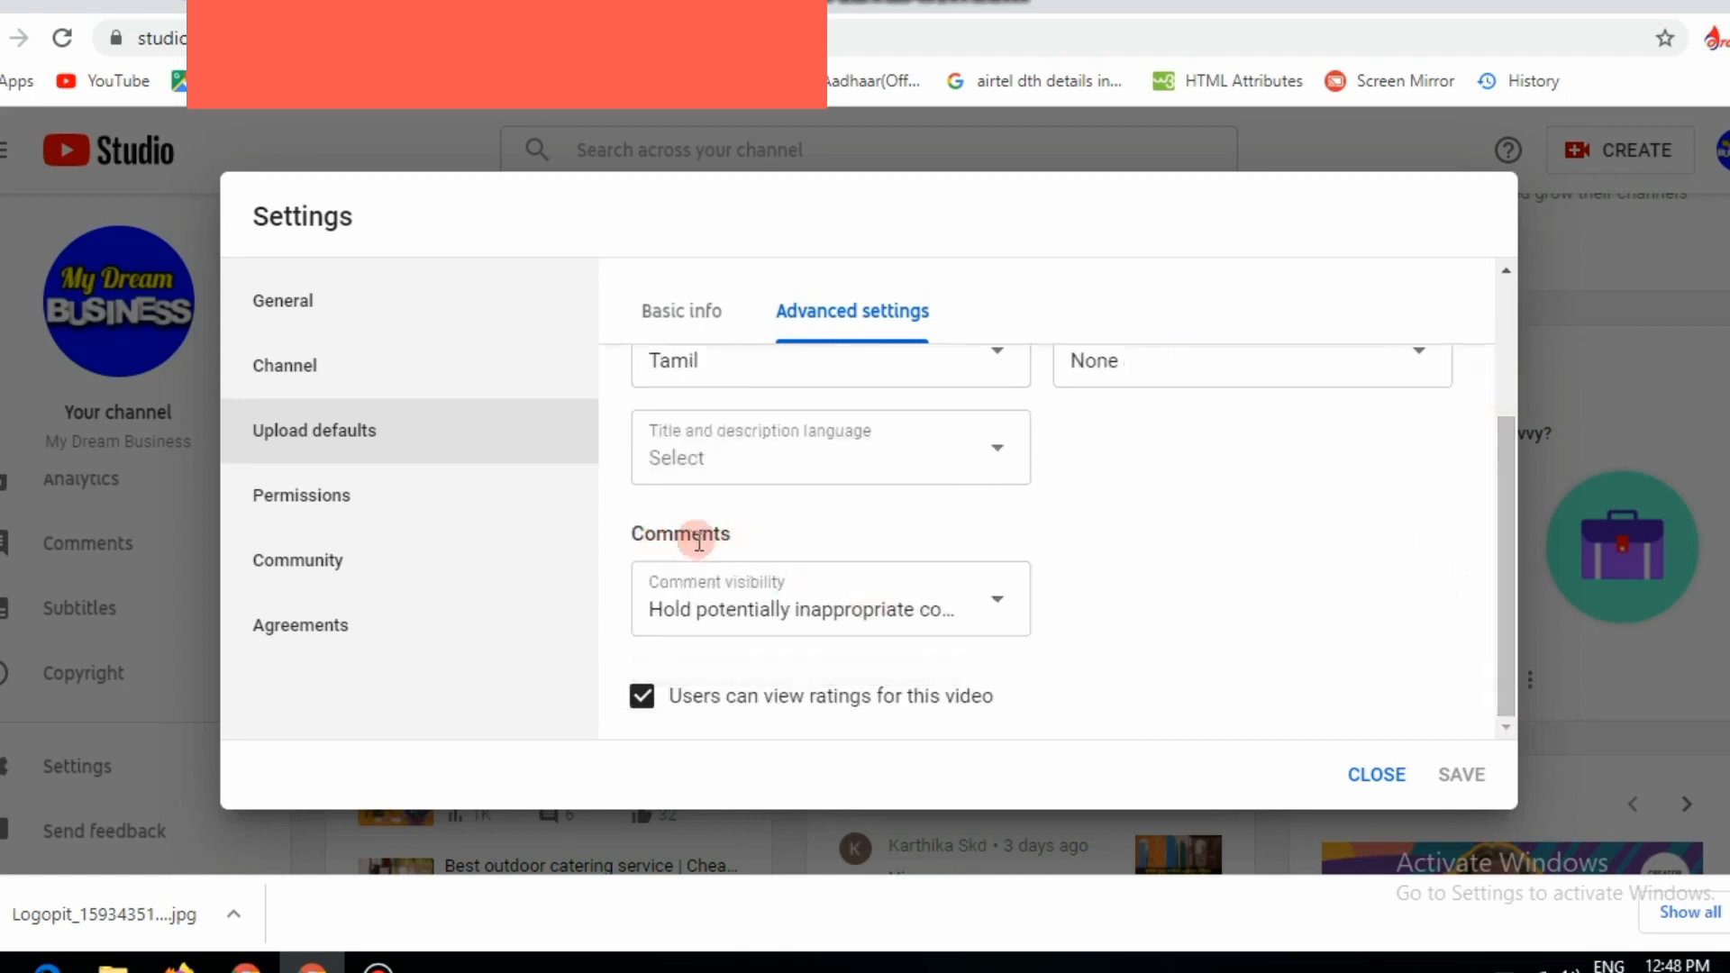
left_click(997, 606)
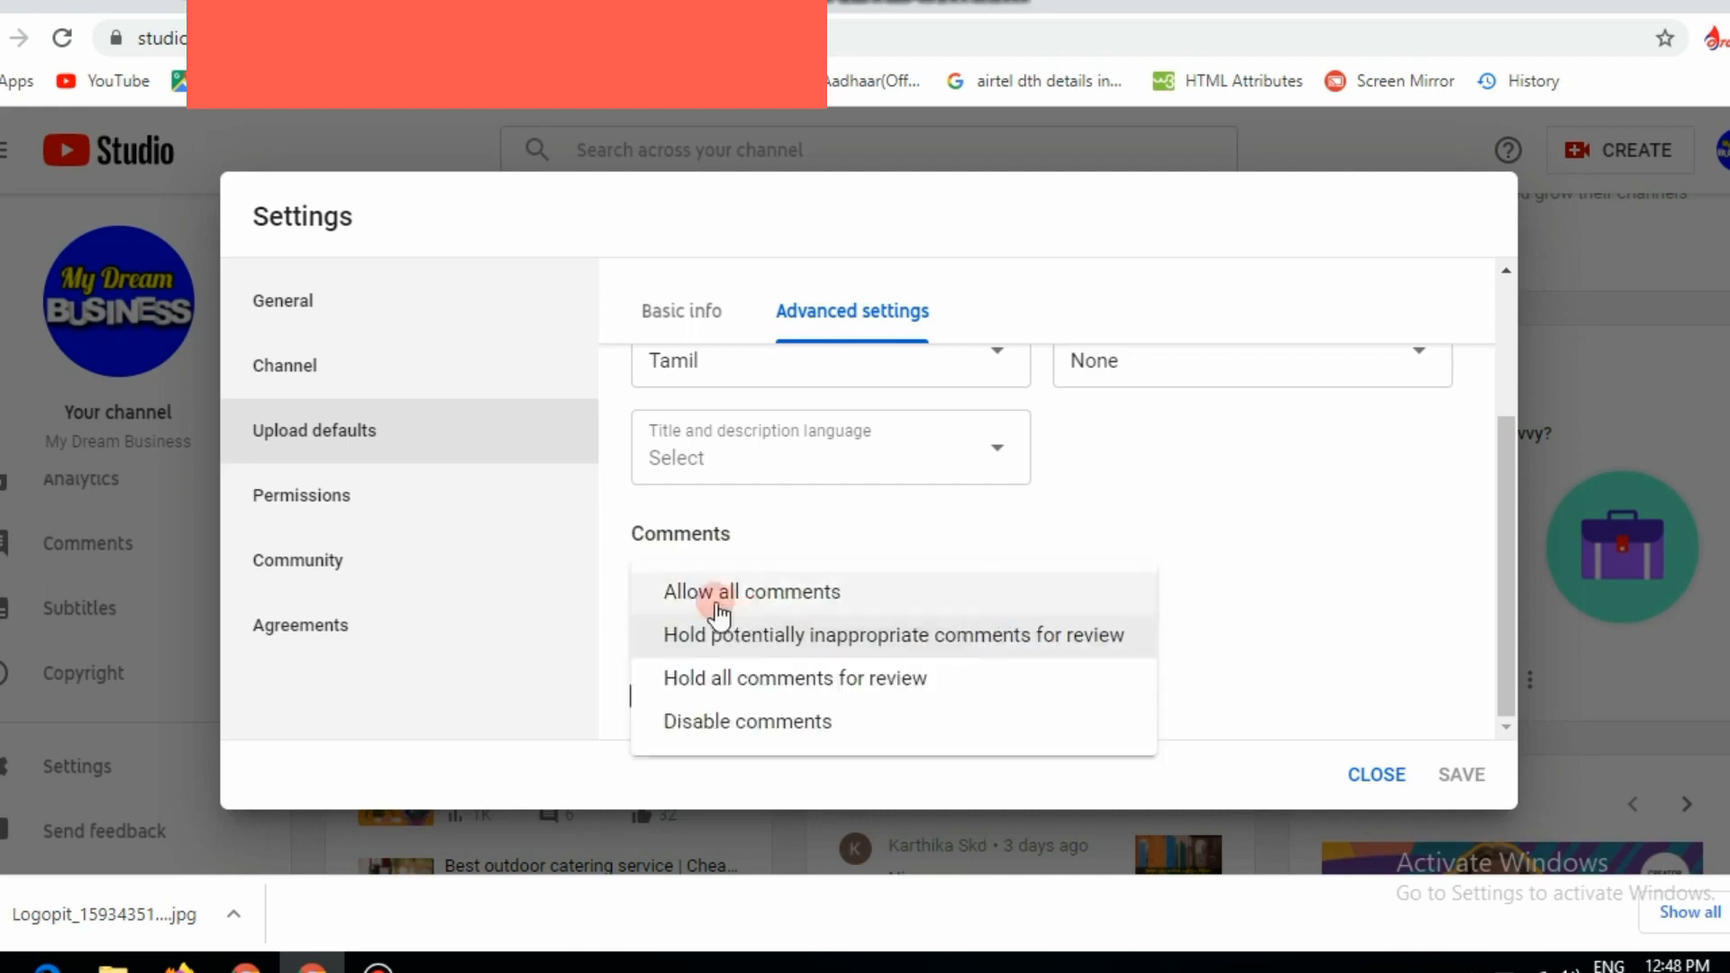
left_click(728, 596)
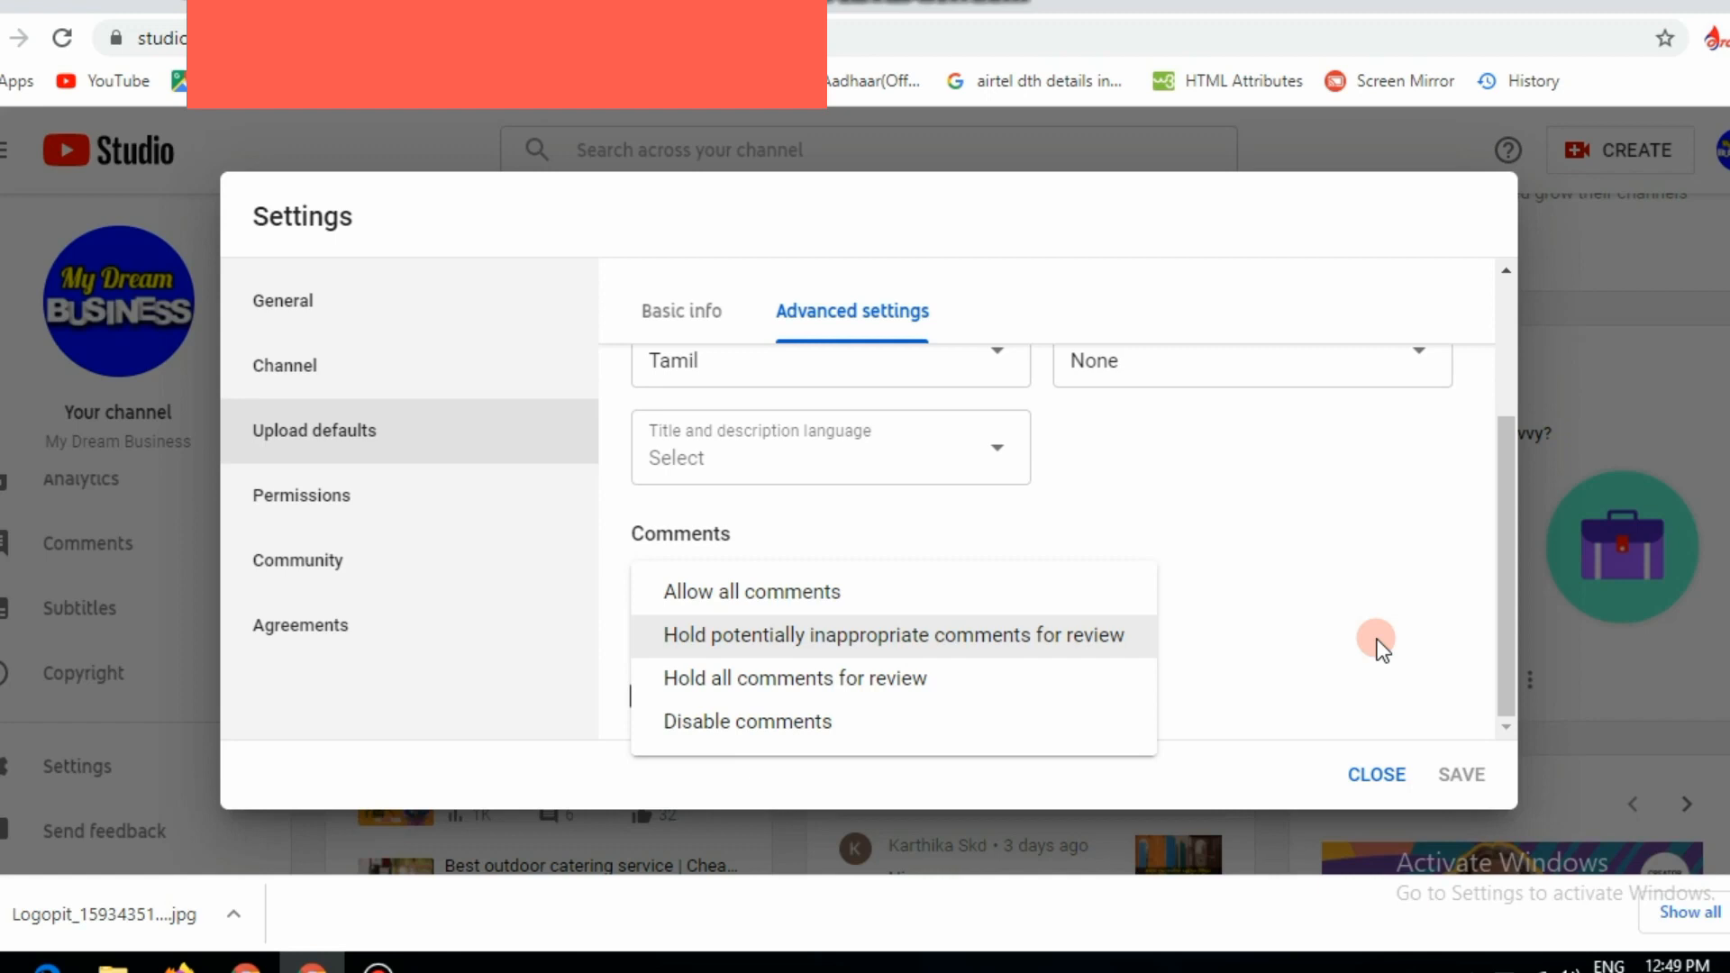
left_click(1230, 649)
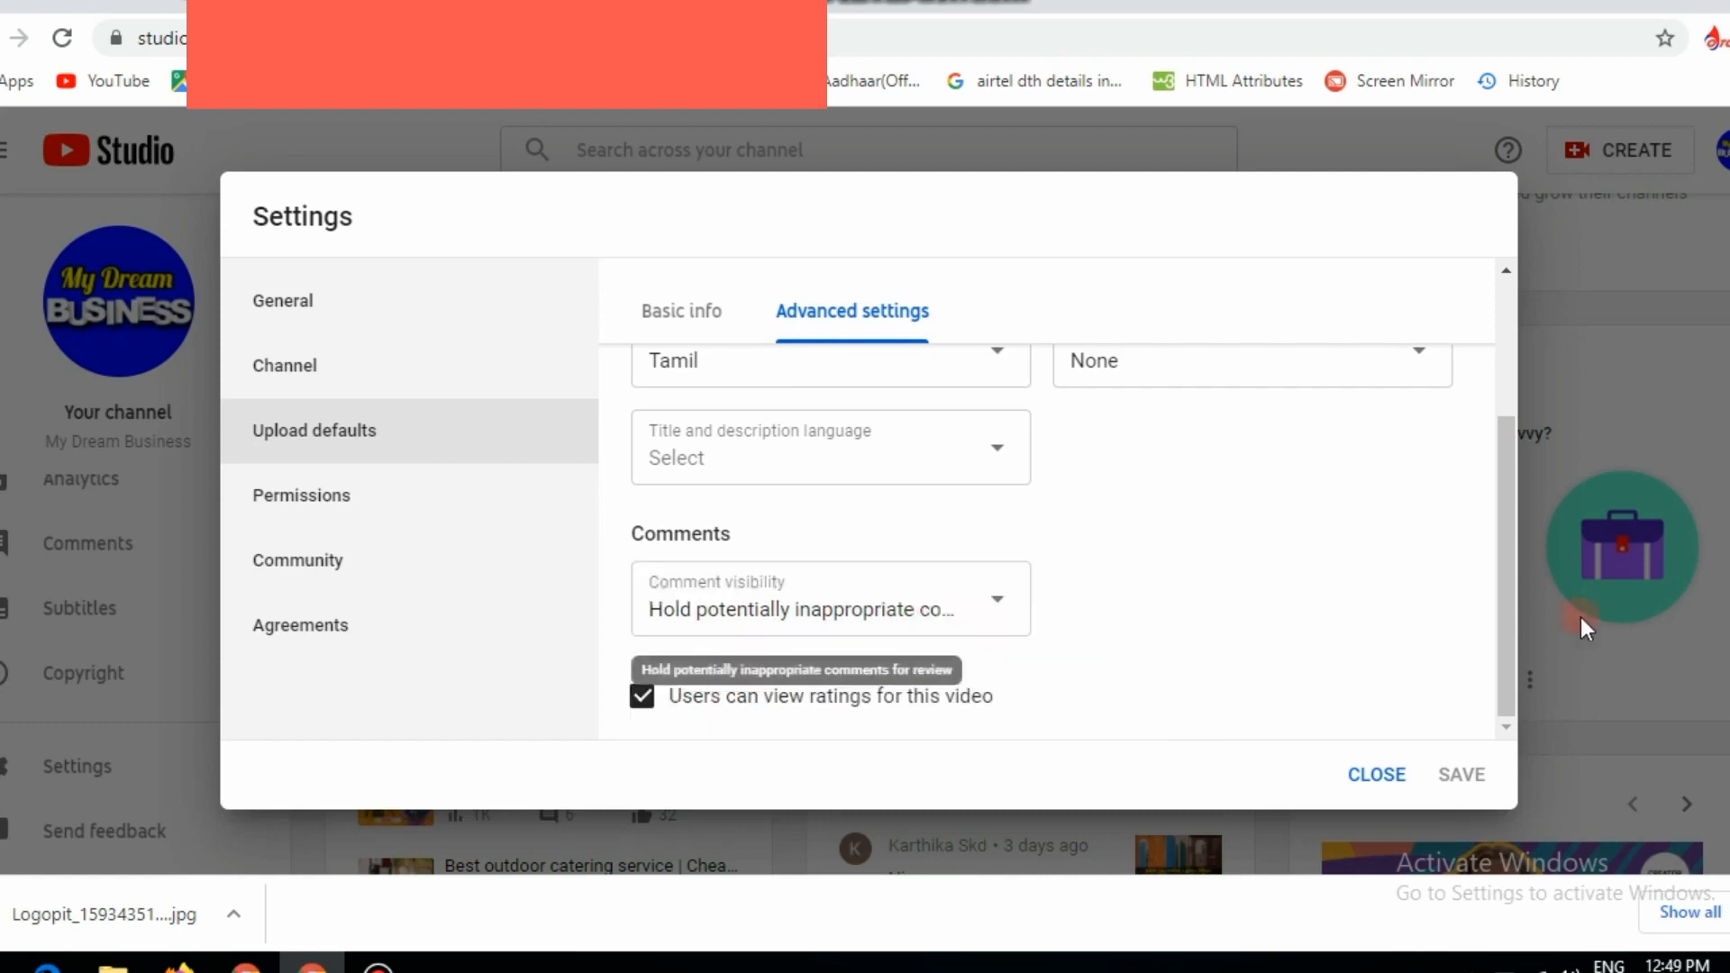
left_click(1377, 777)
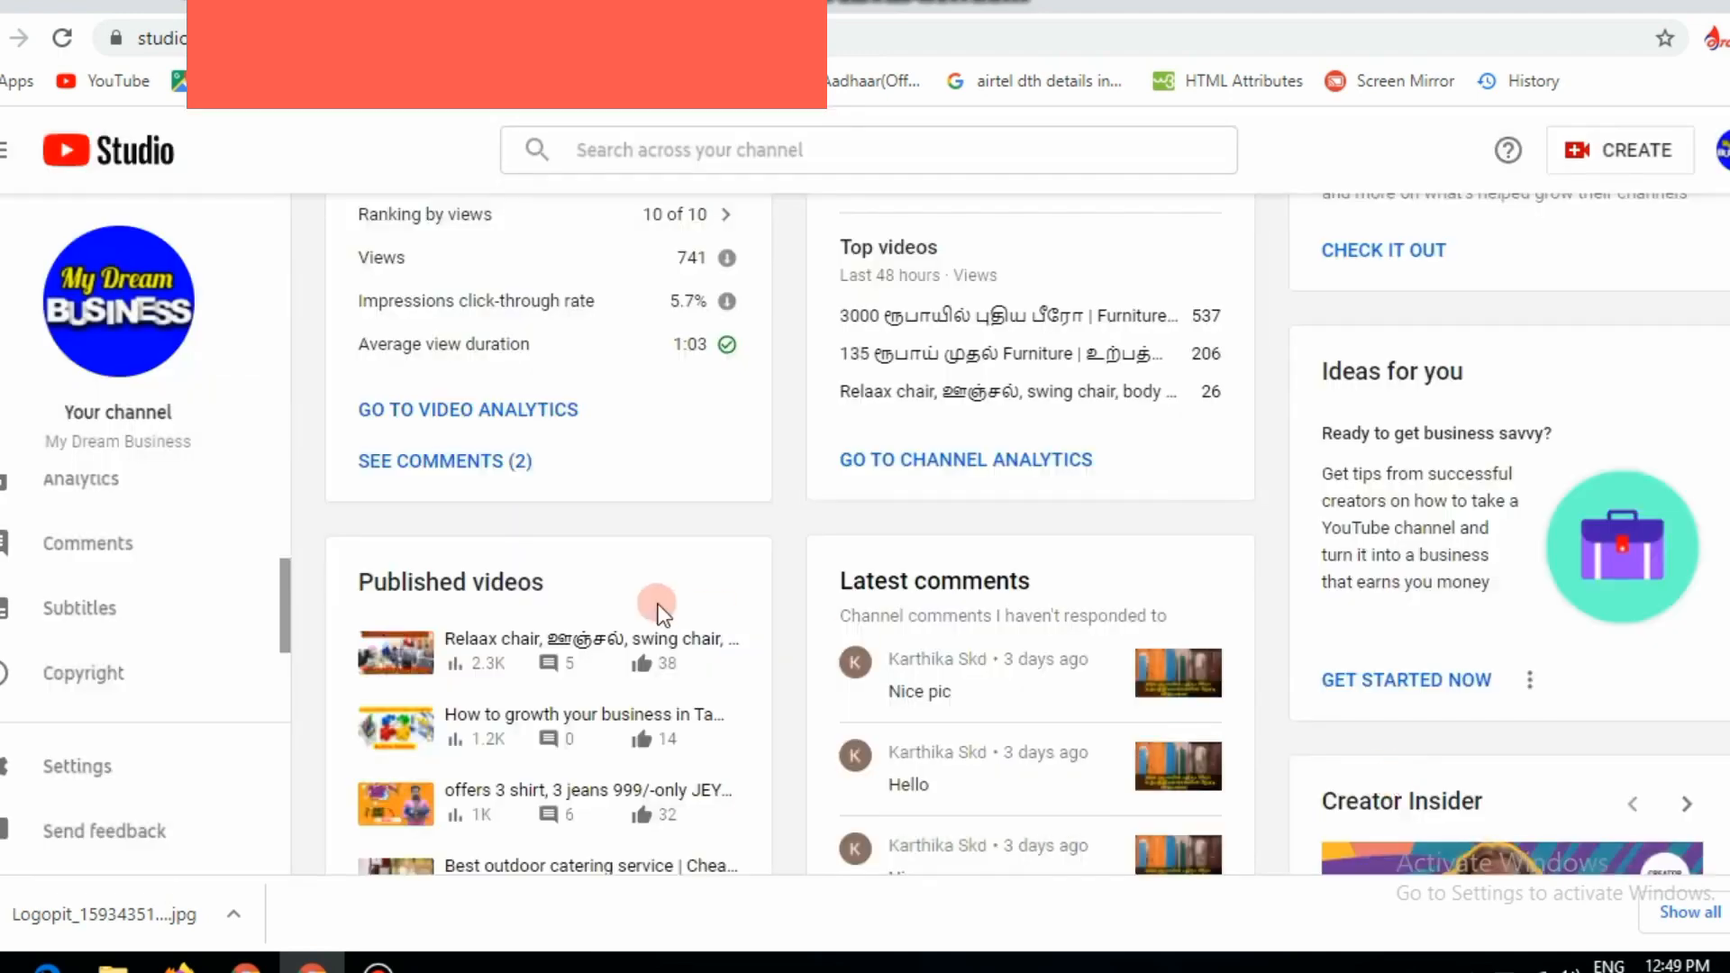
- Open the channel comments page from the Studio dashboard
scroll(1028, 532, "down", 2)
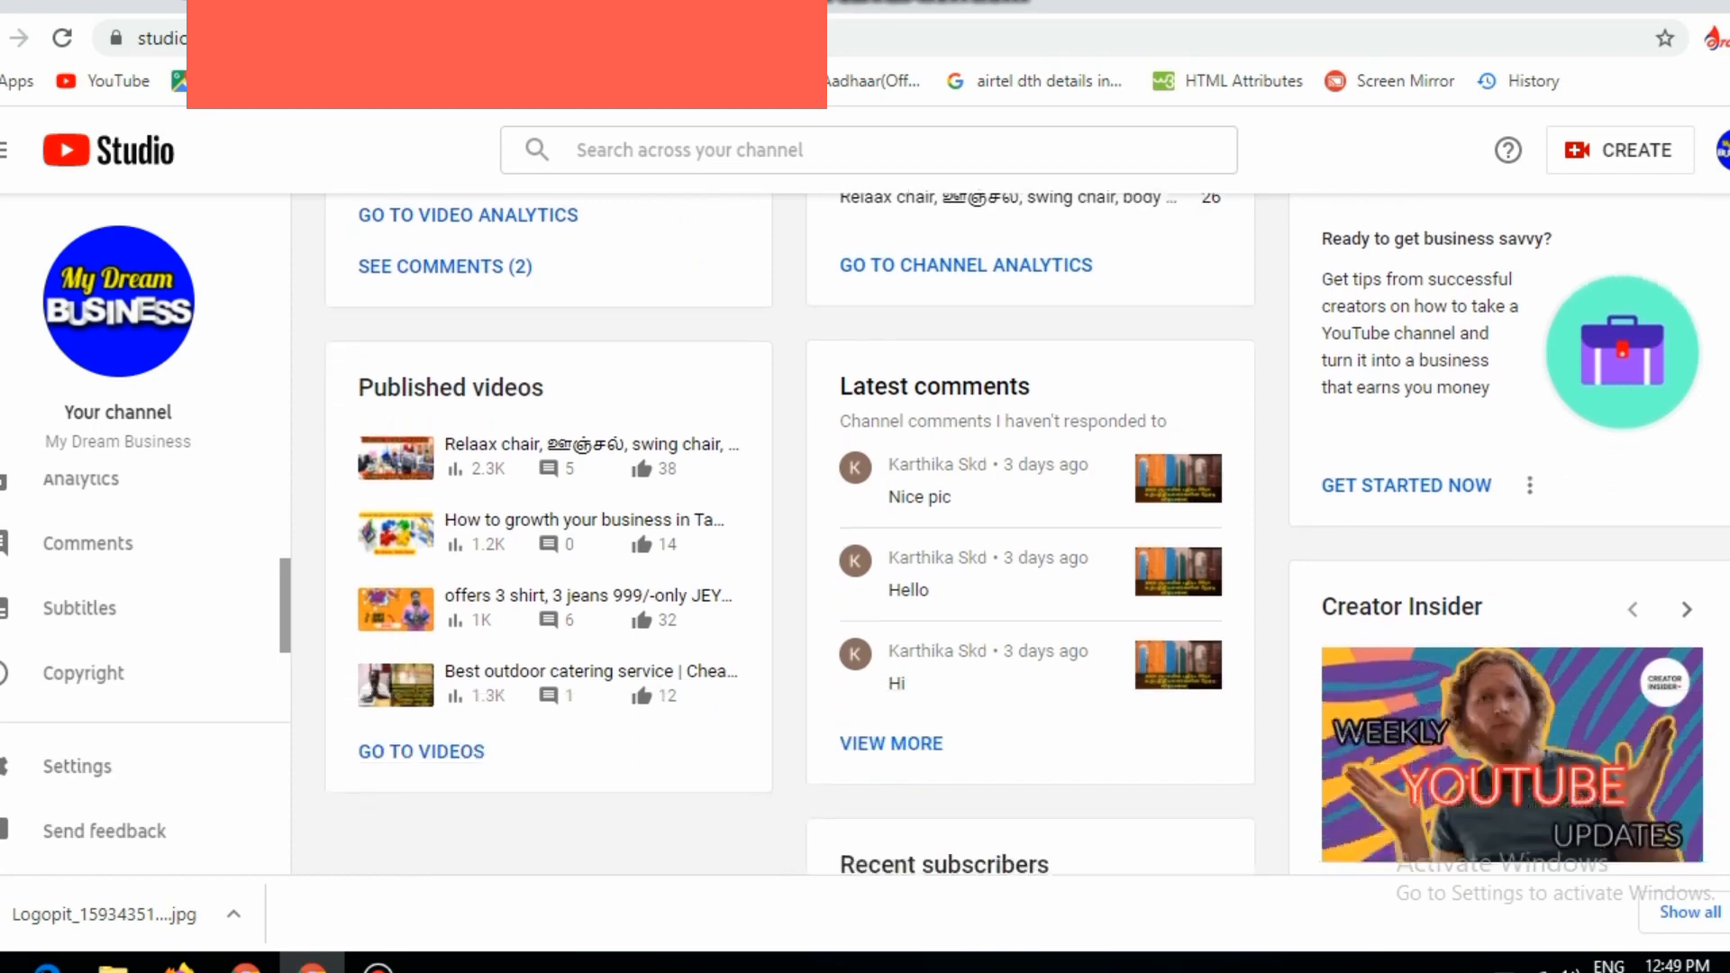
left_click_drag(283, 595, 301, 488)
left_click(149, 508)
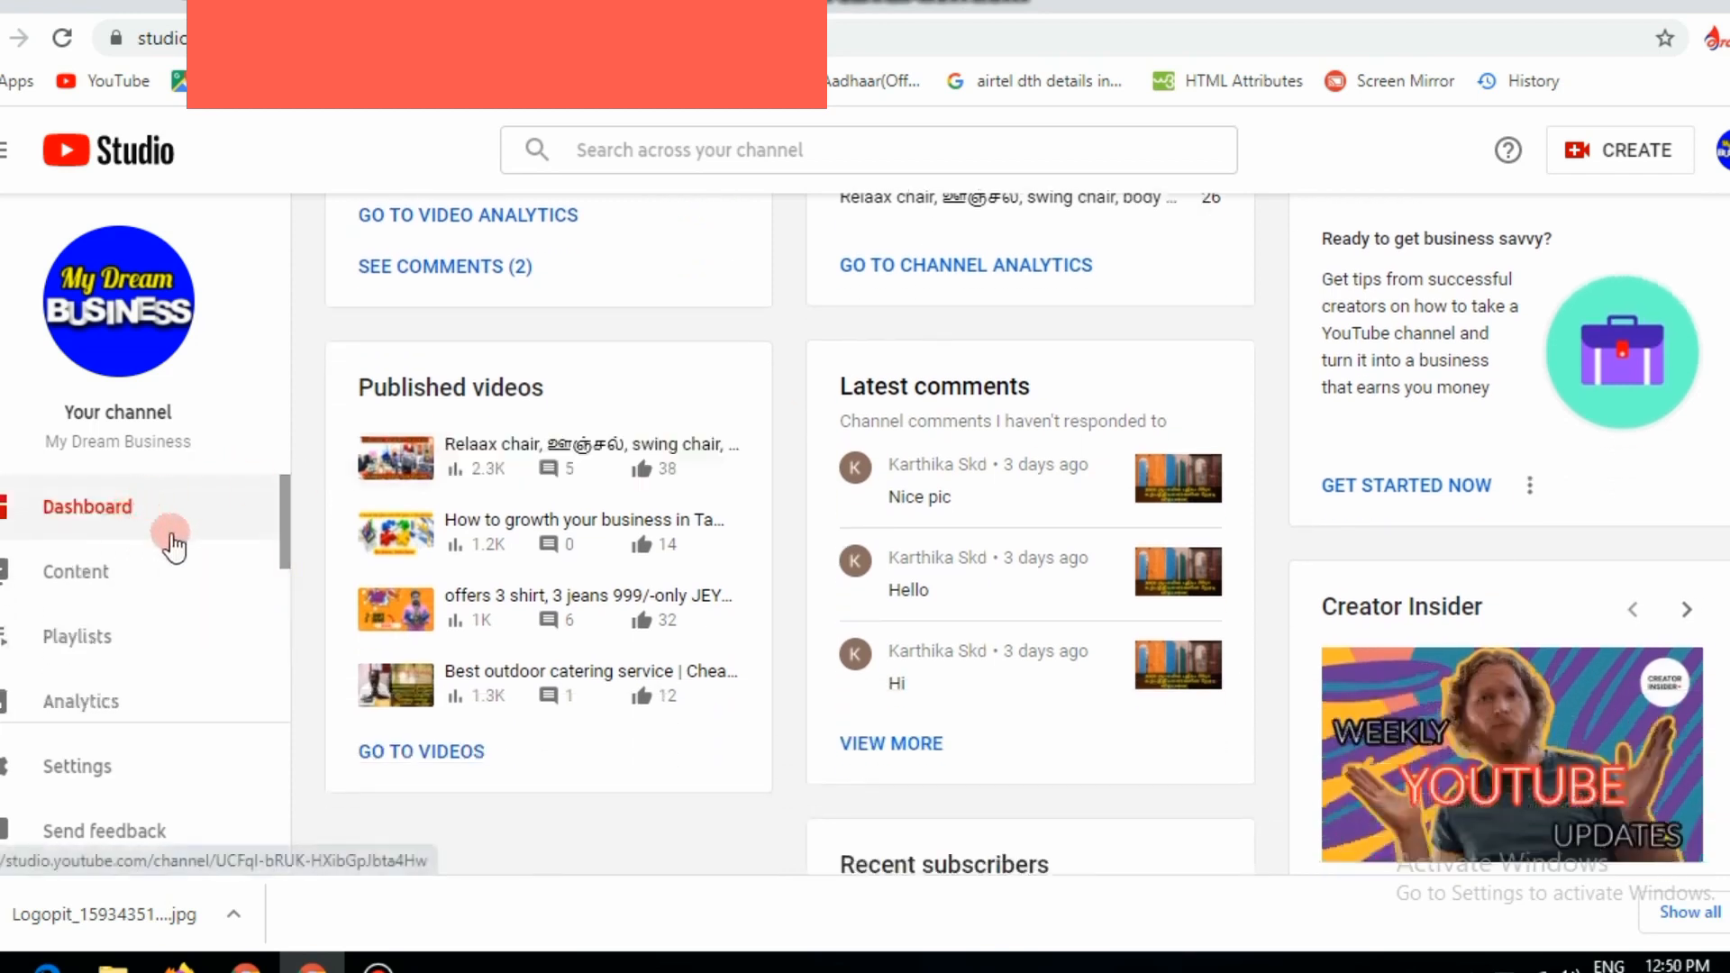
left_click_drag(284, 537, 286, 634)
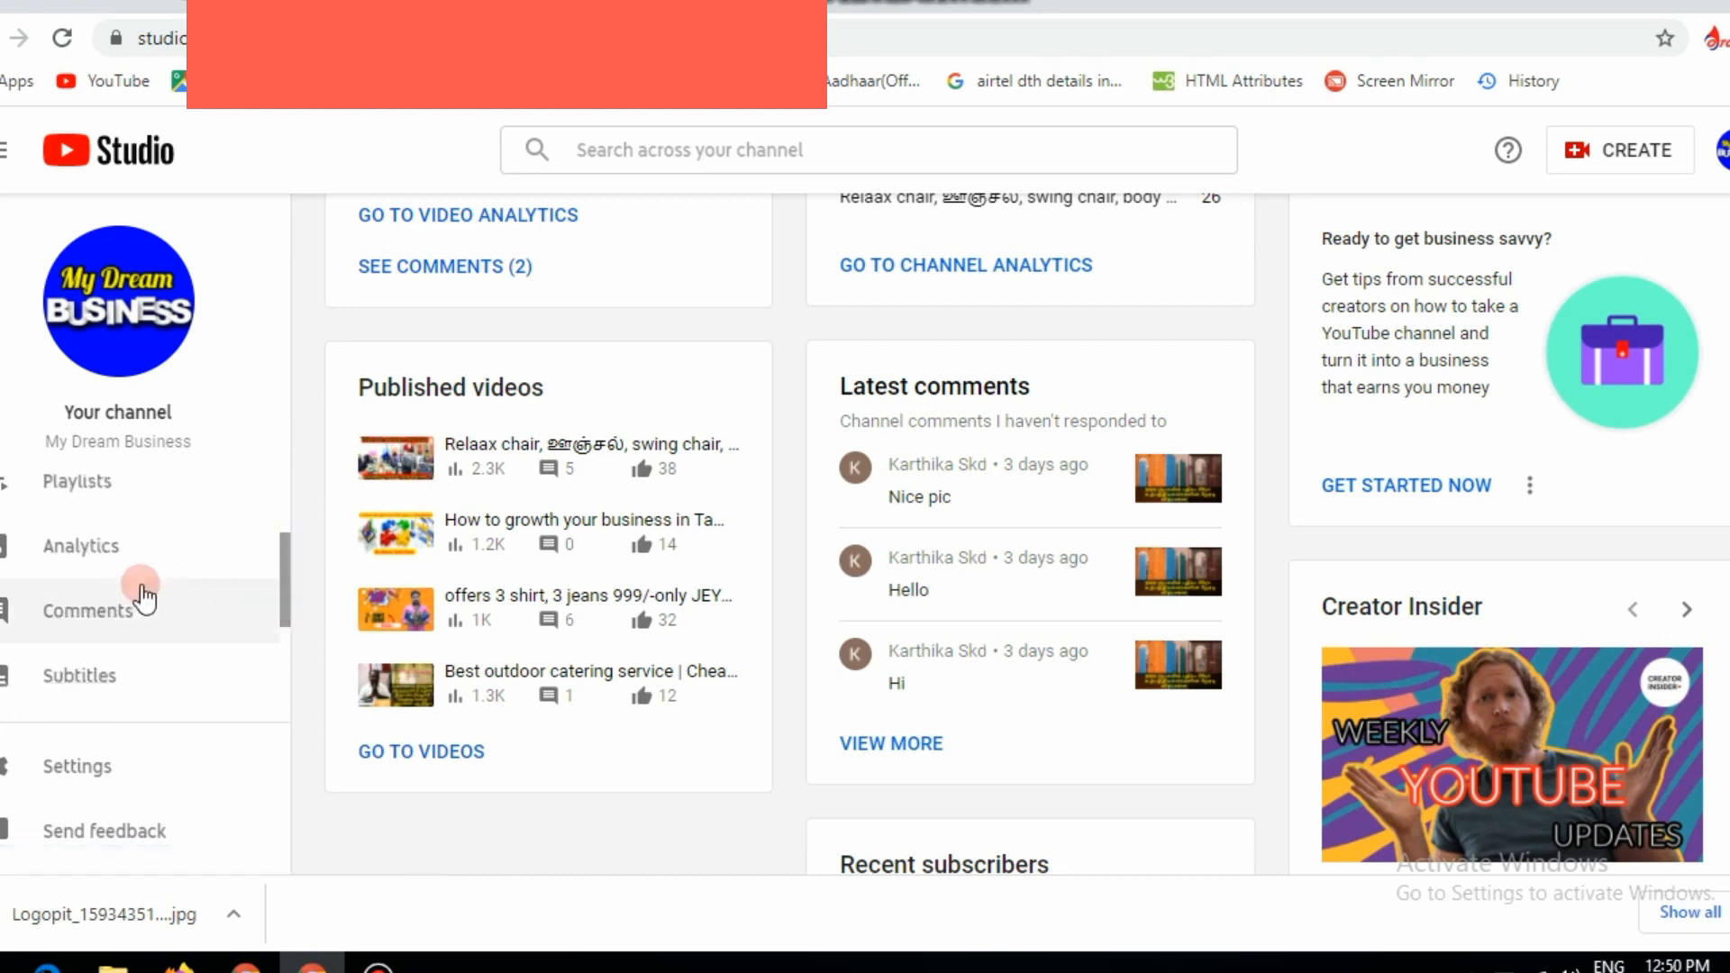
left_click(114, 612)
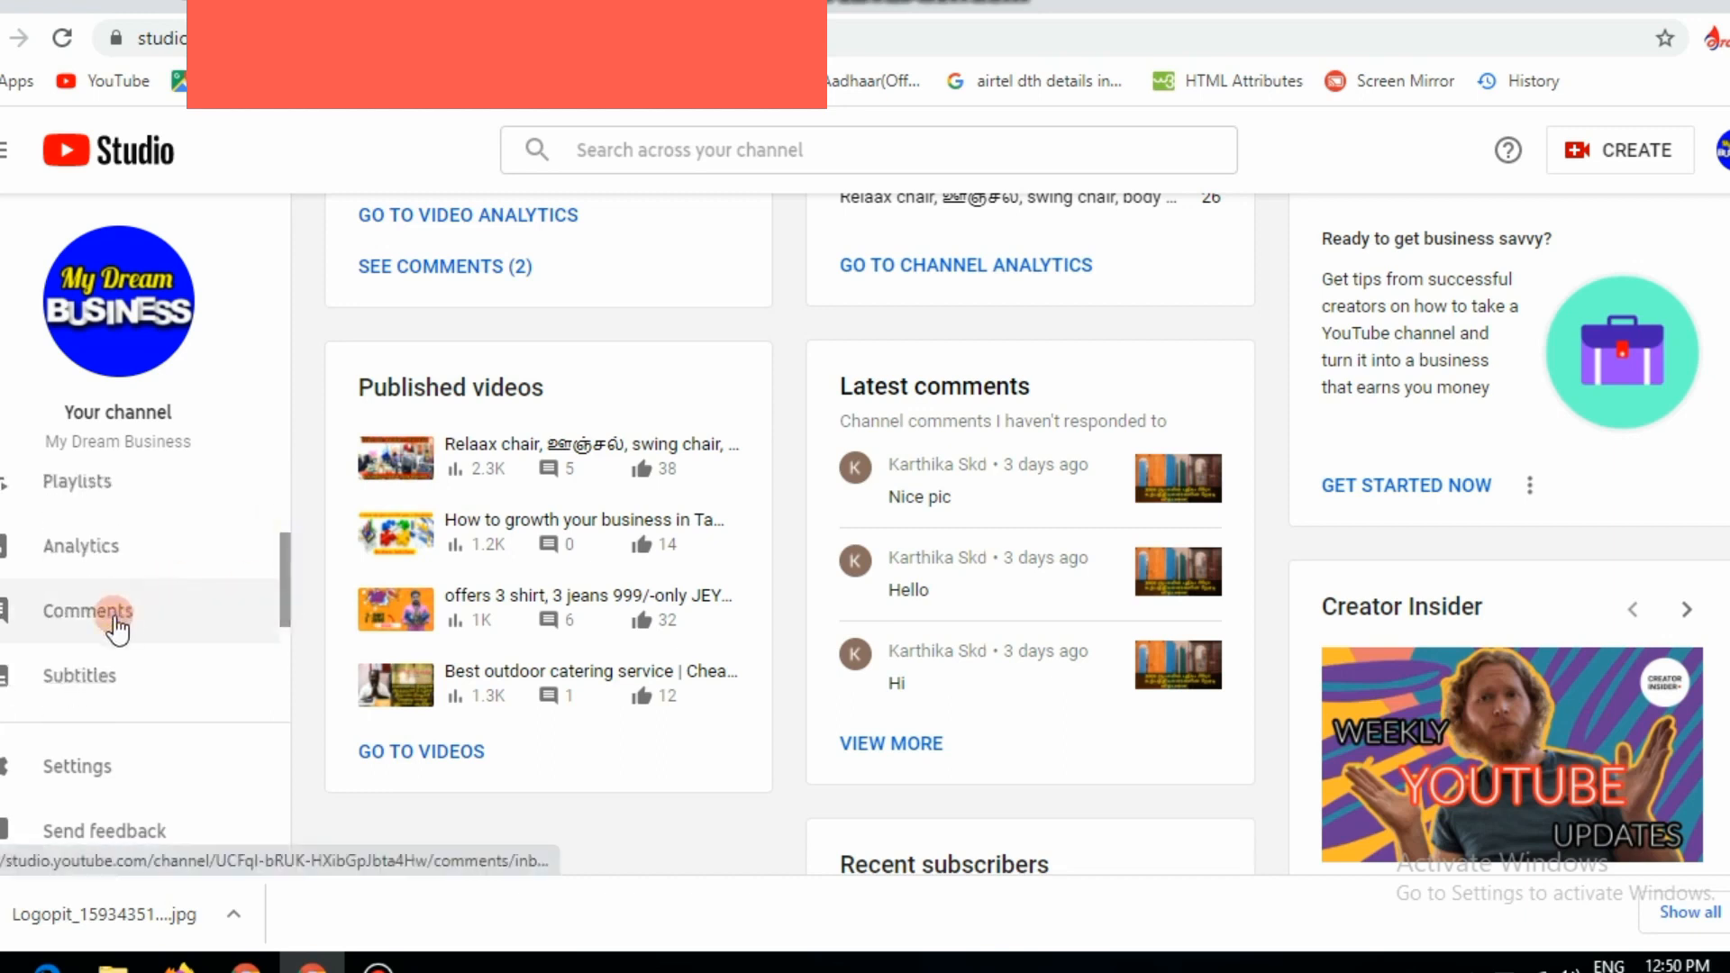
left_click(115, 620)
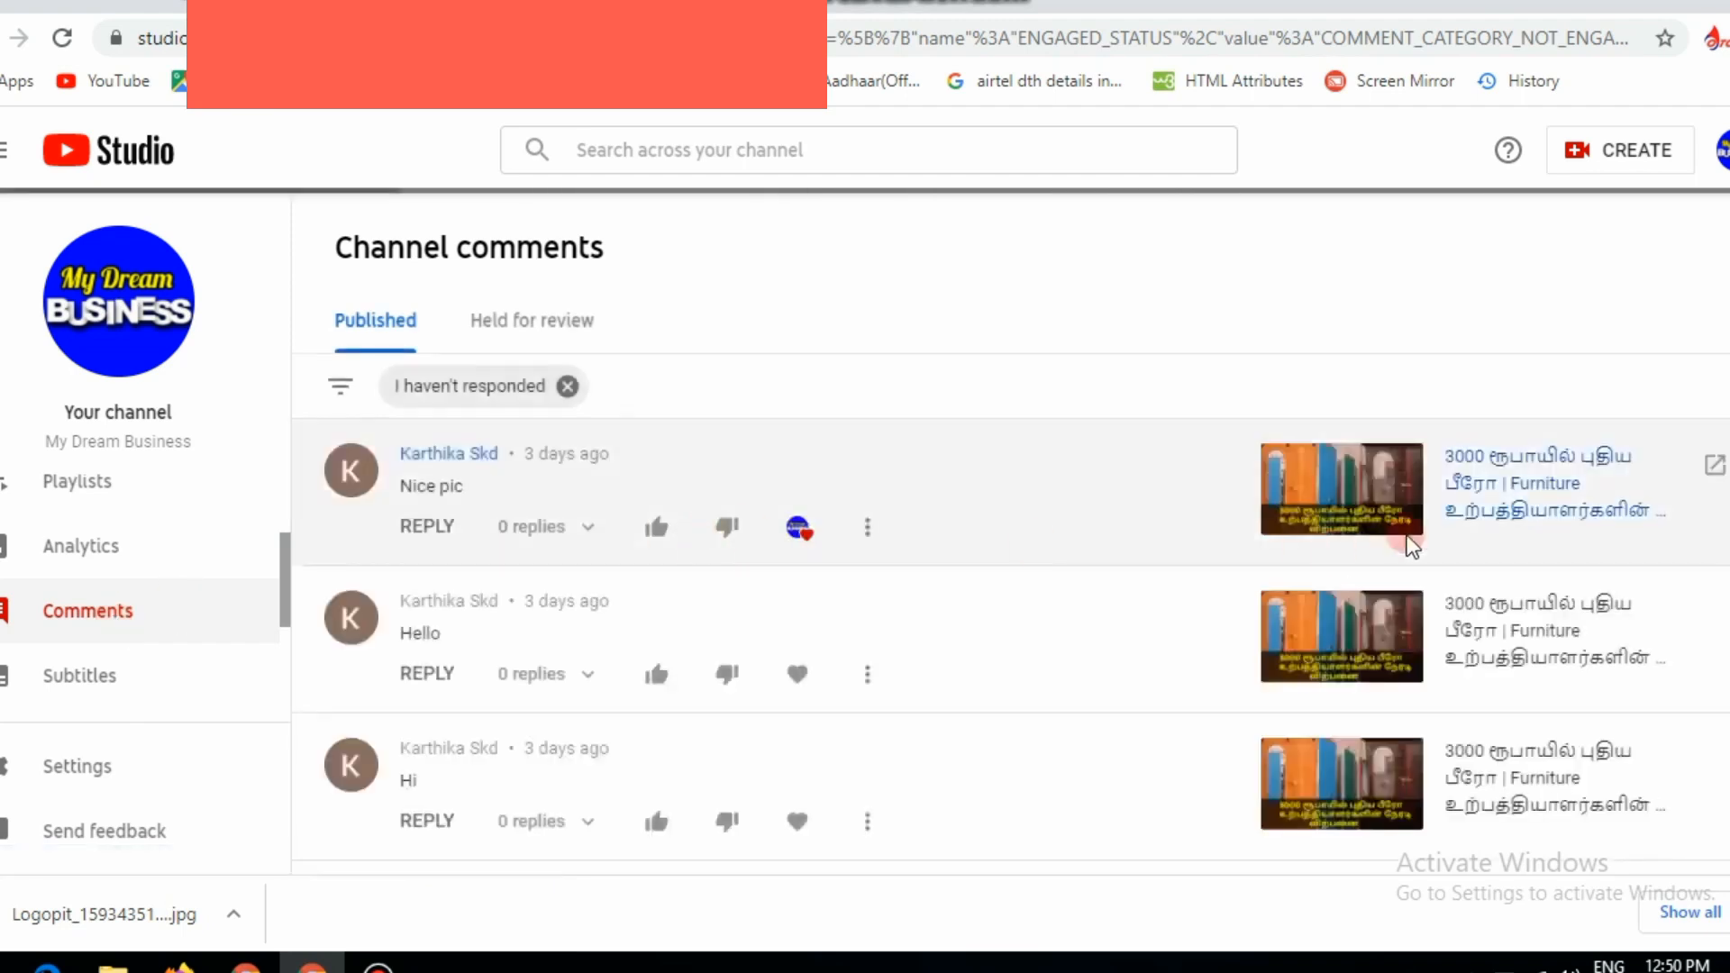
- Look through the published channel comments that have not been responded to
scroll(1009, 550, "down", 5)
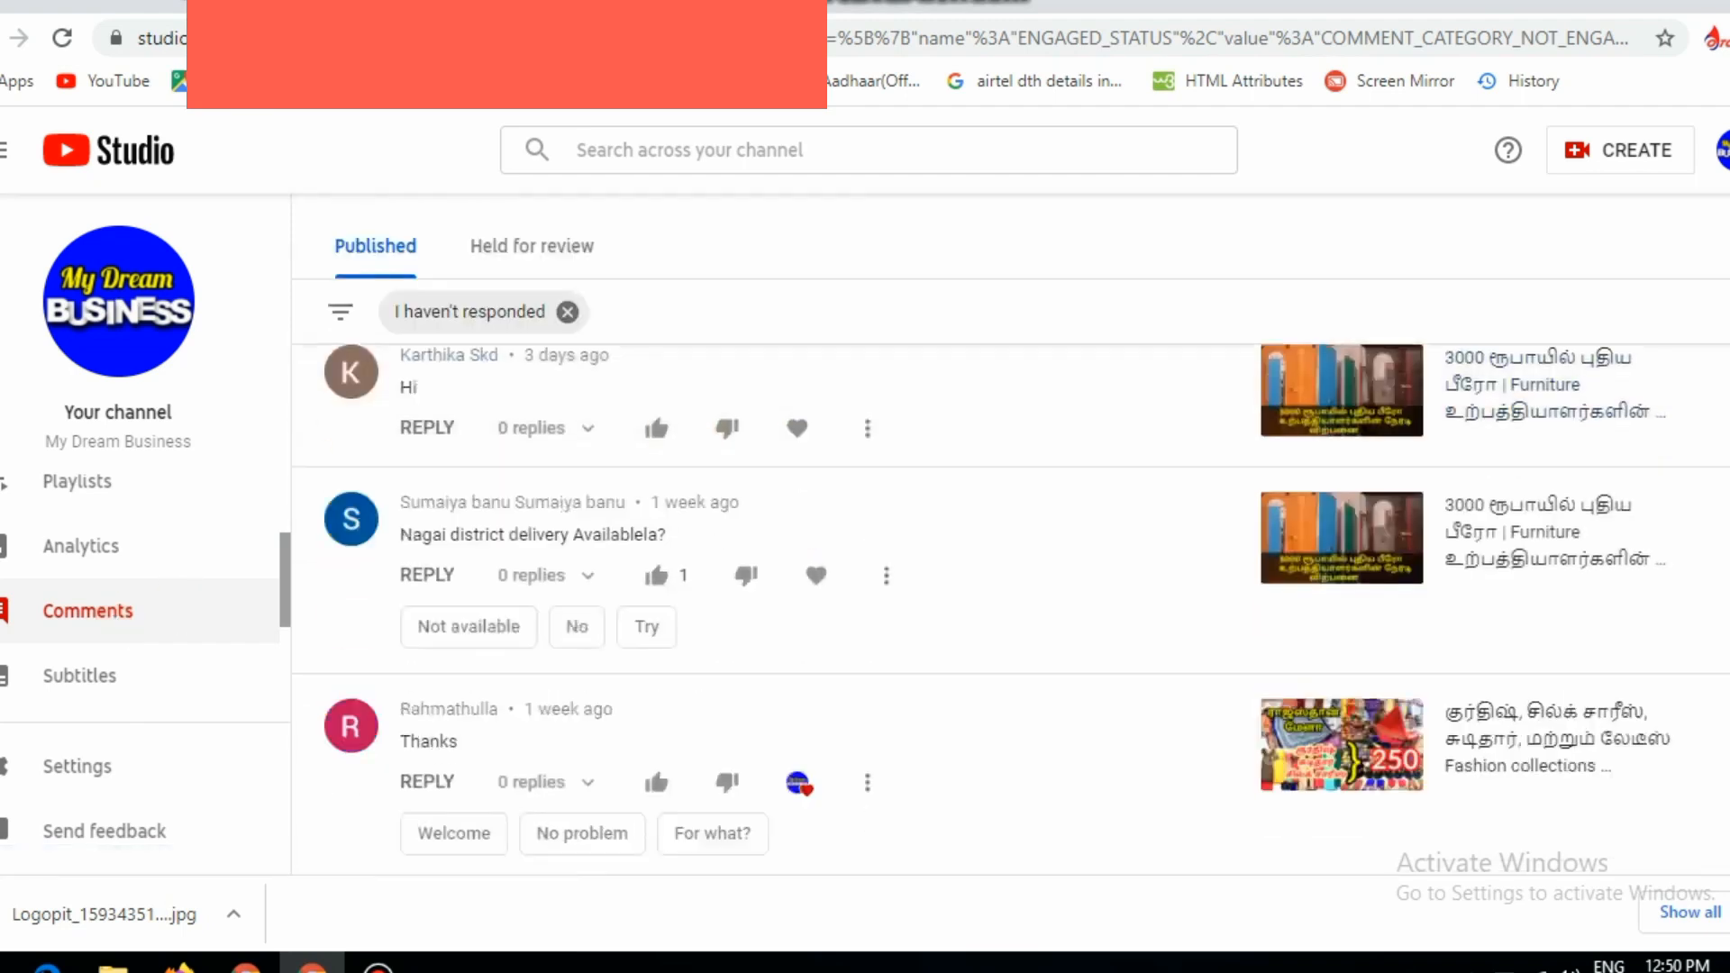
scroll(1011, 609, "down", 3)
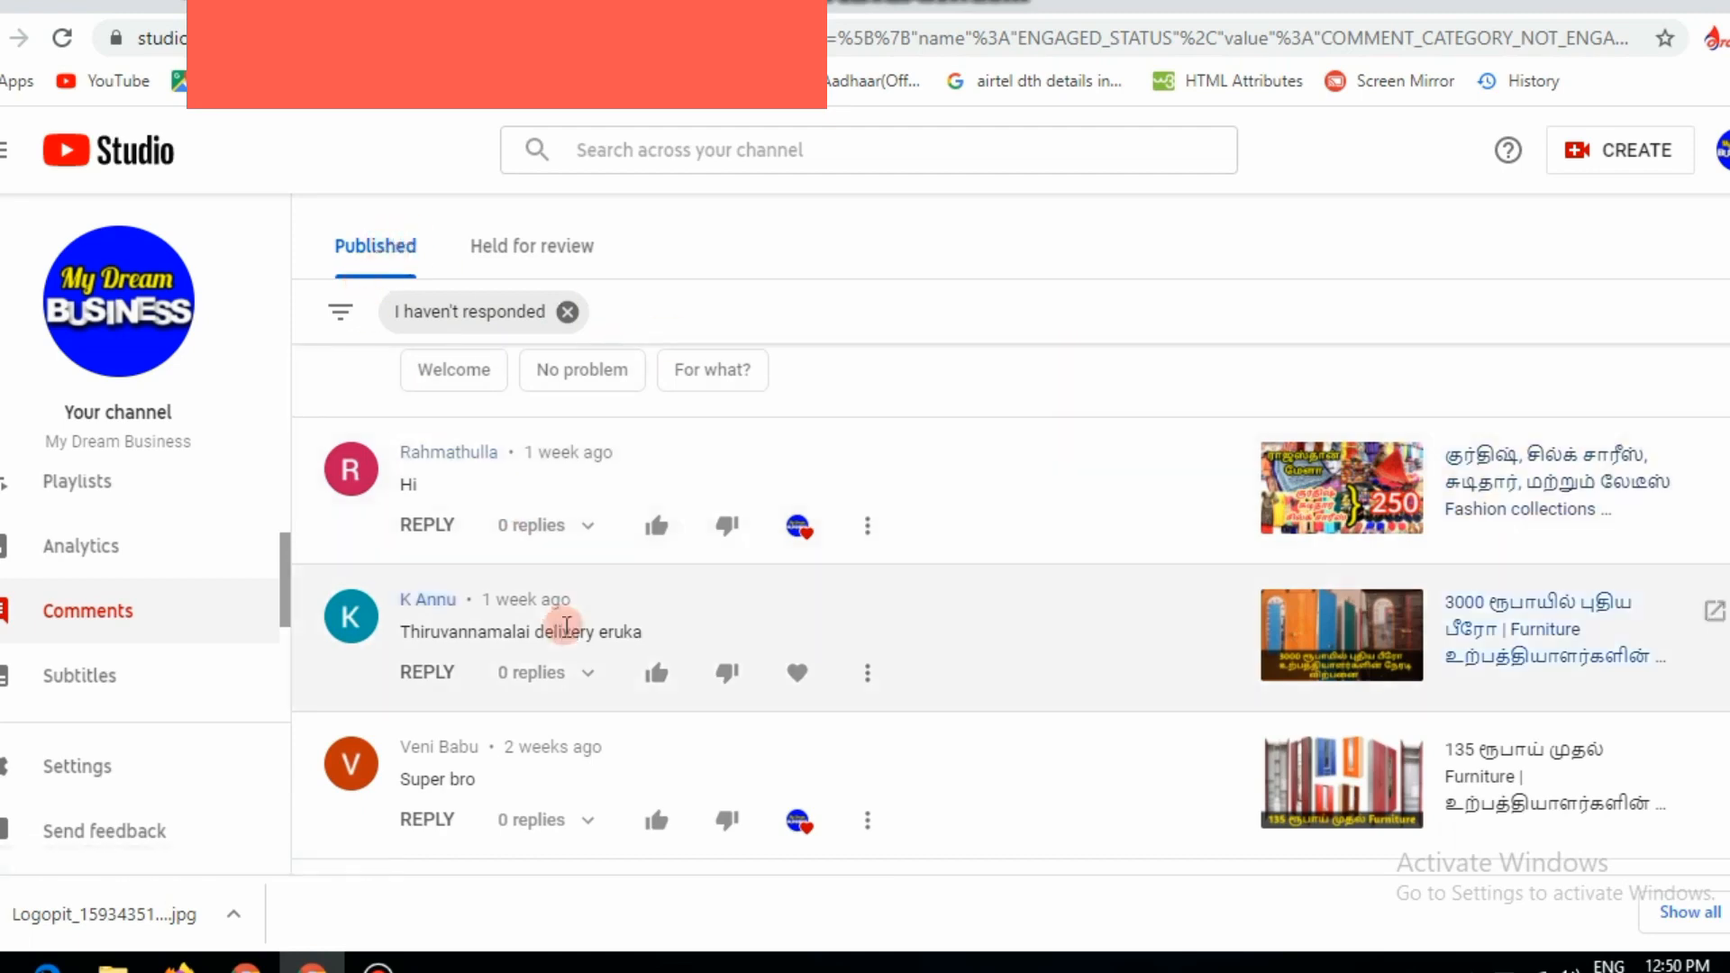
scroll(1011, 613, "down", 5)
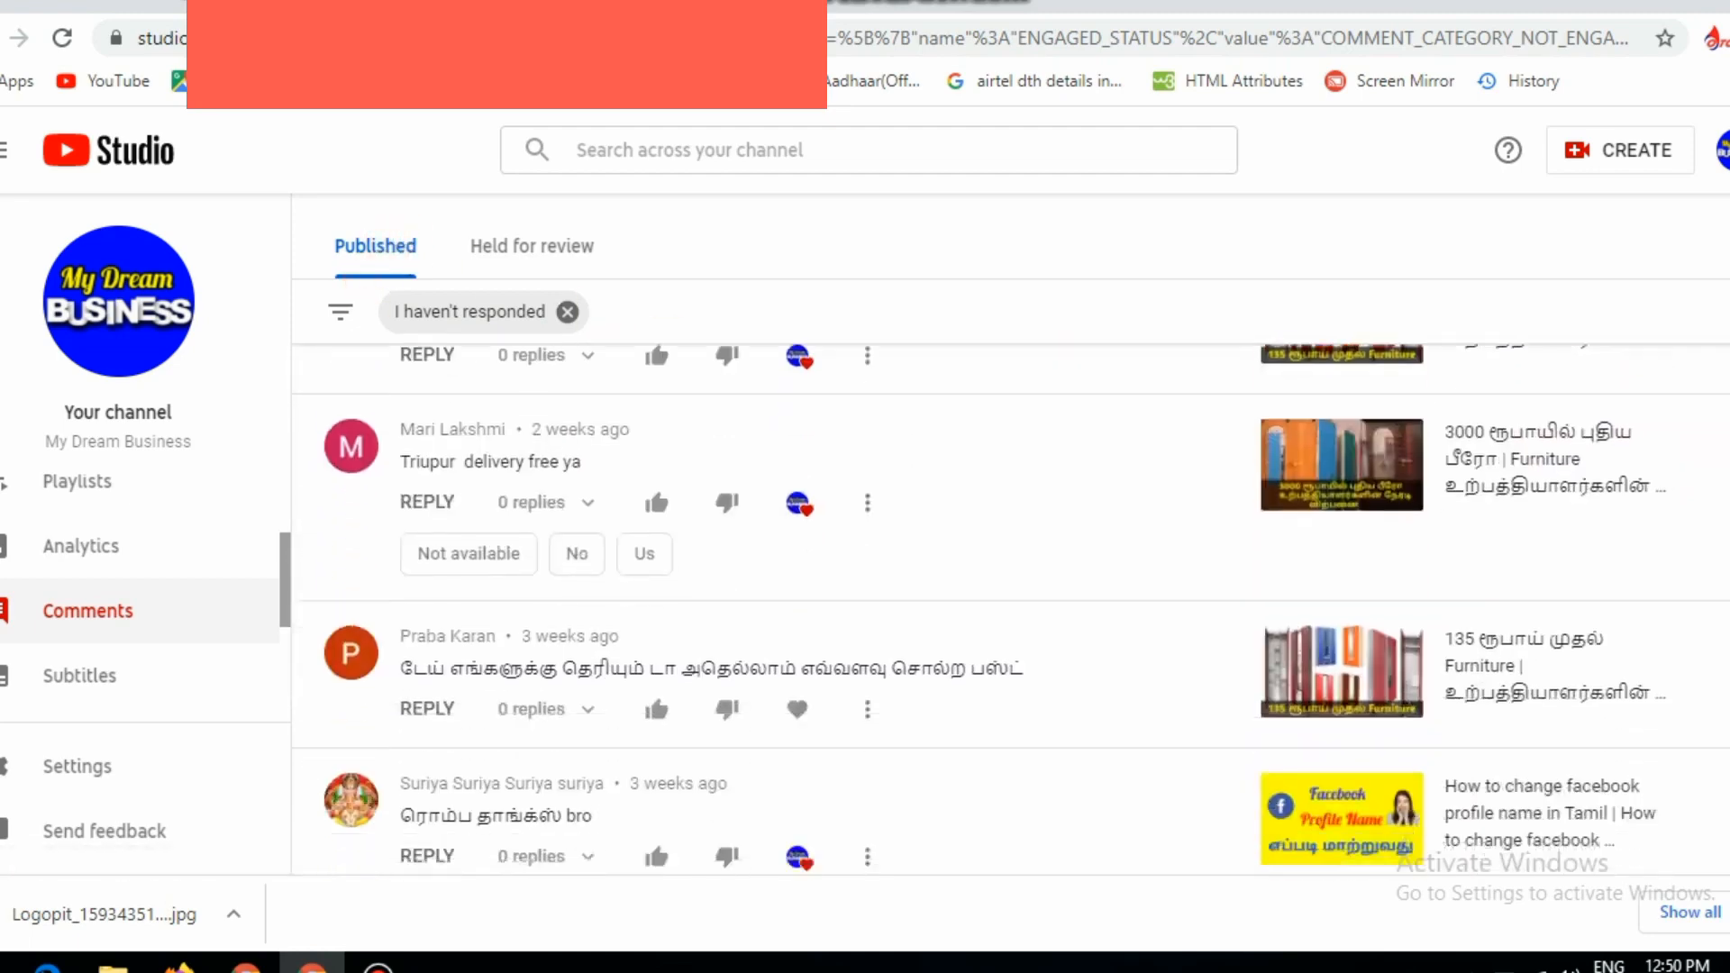
scroll(1011, 613, "up", 1)
scroll(1011, 613, "up", 5)
- Review the channel comments held for review, checking their text, flagged reason and available moderation actions
left_click(545, 263)
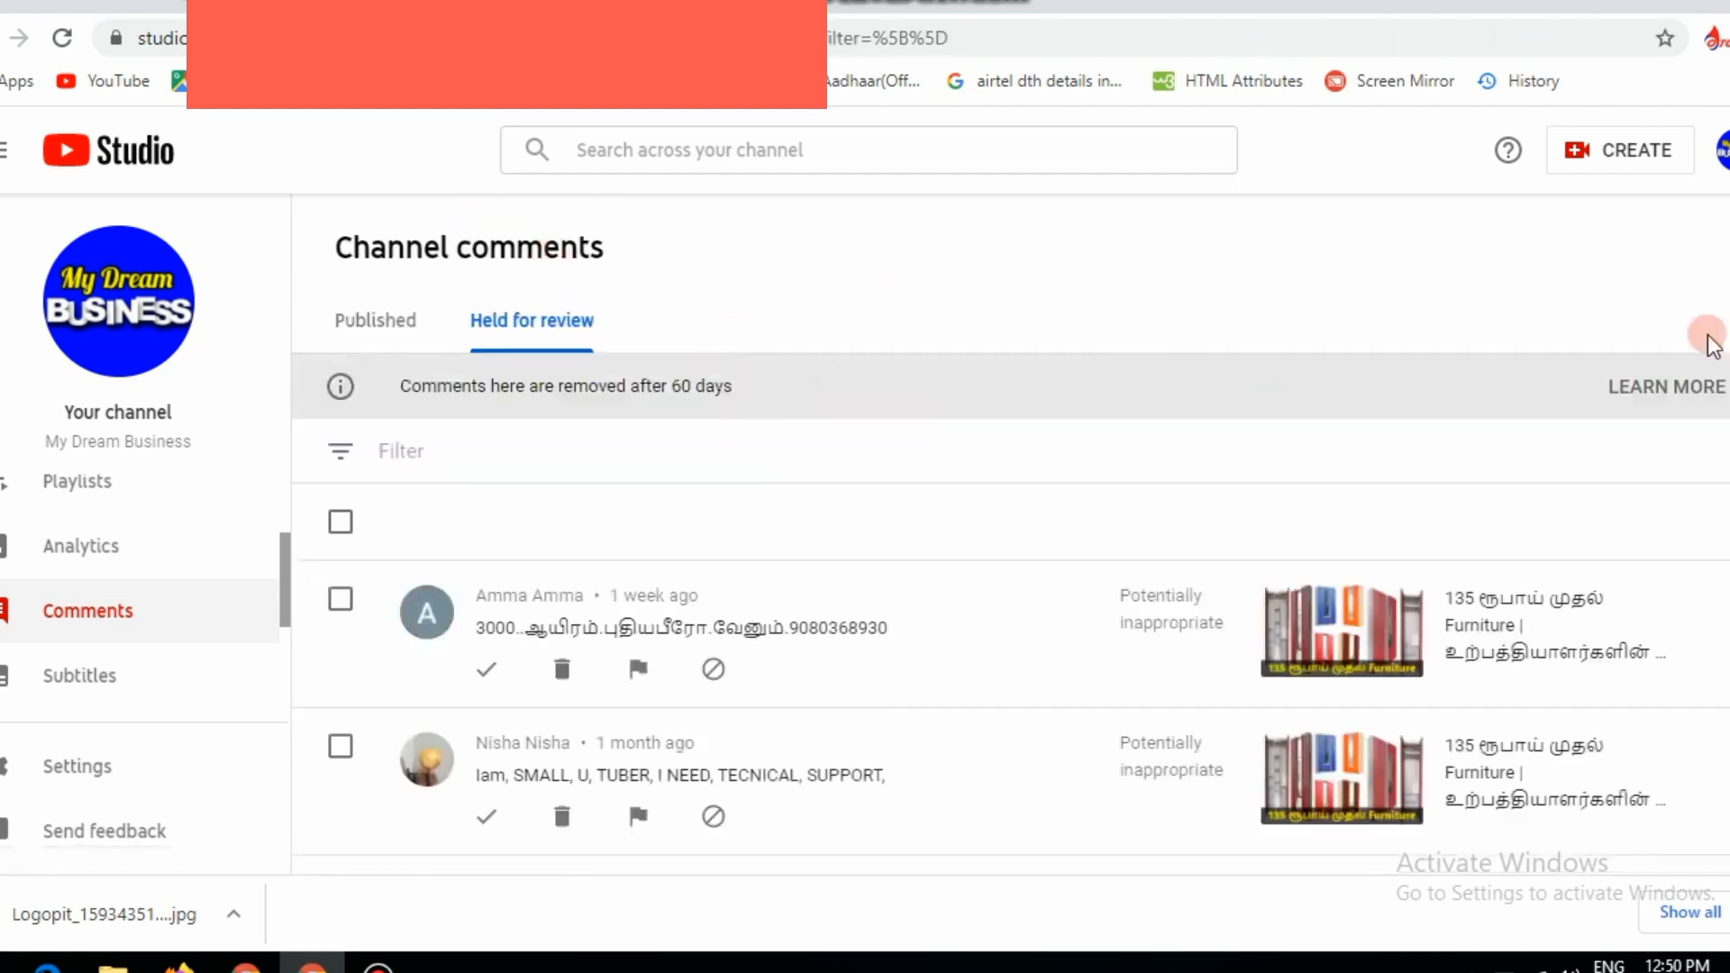
scroll(1011, 541, "down", 1)
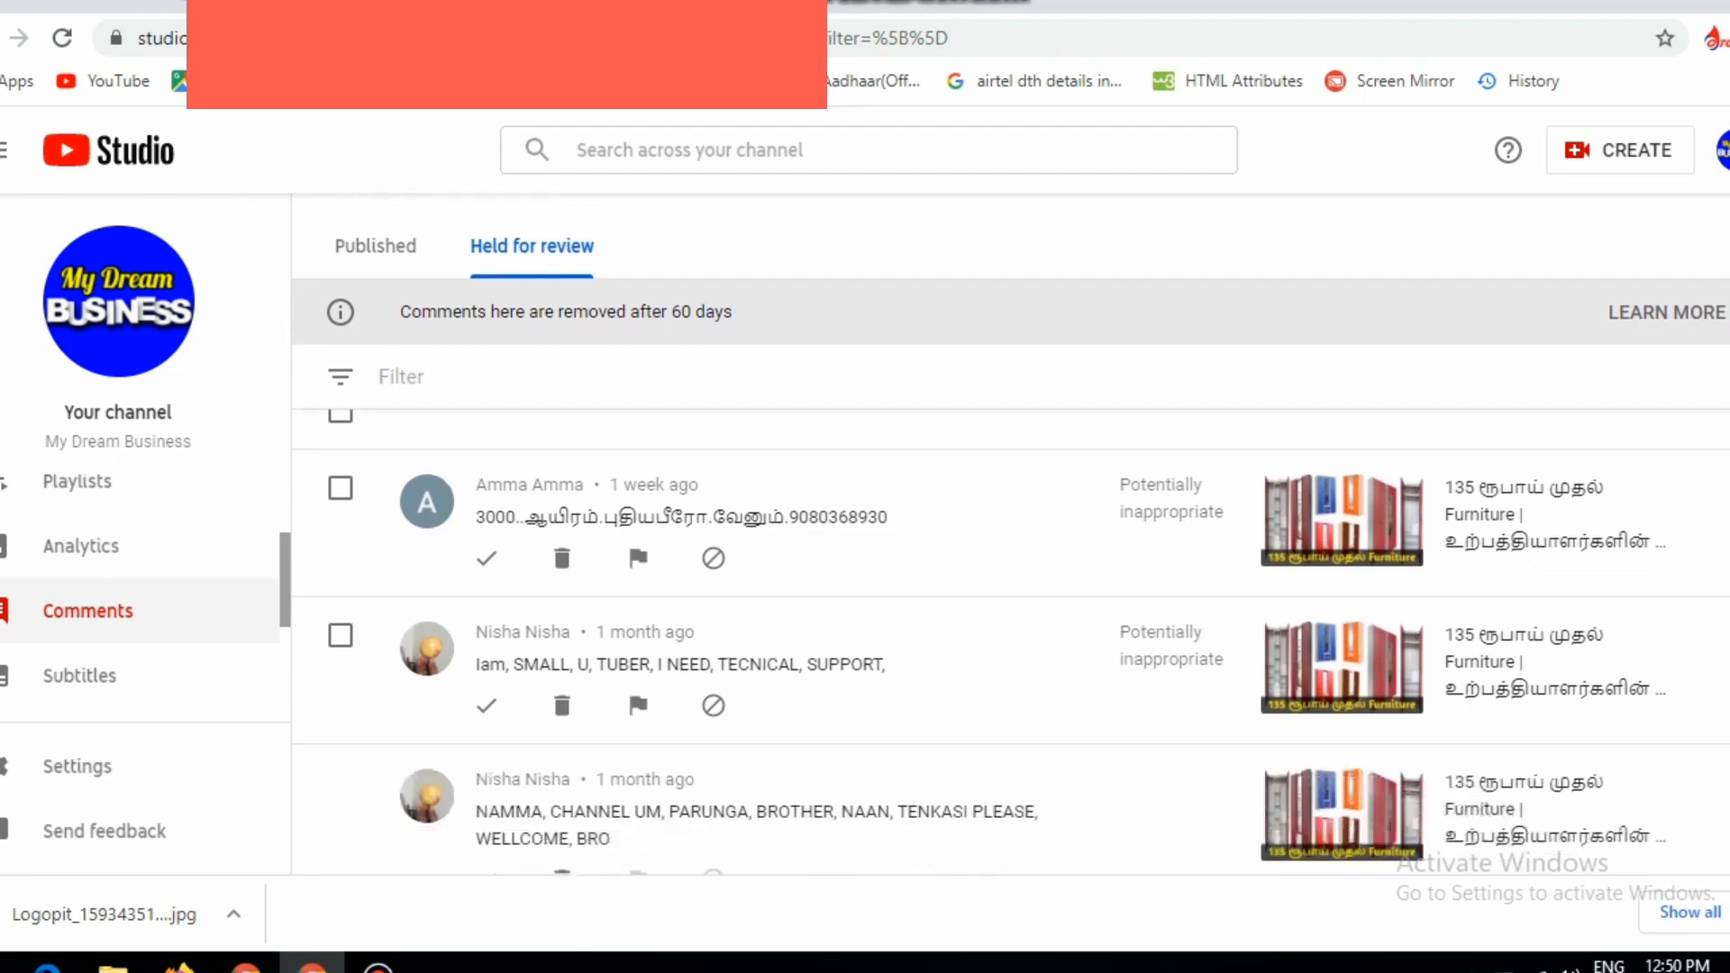
scroll(1012, 641, "down", 2)
scroll(1011, 641, "up", 2)
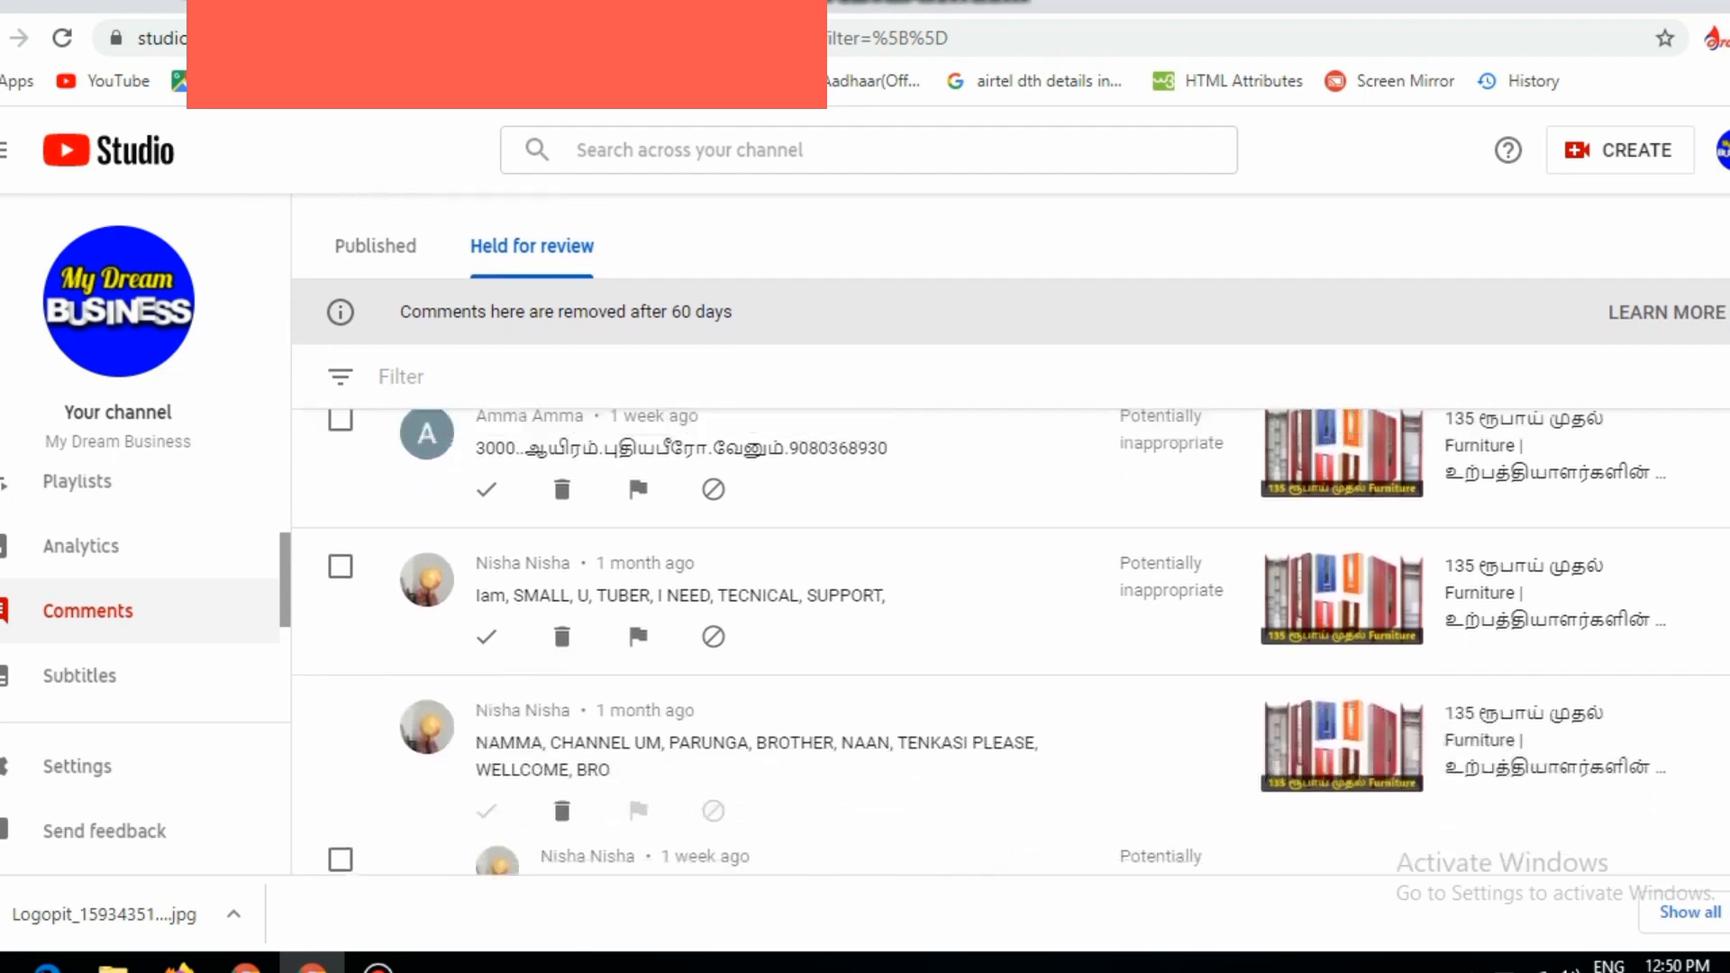
scroll(1011, 642, "down", 1)
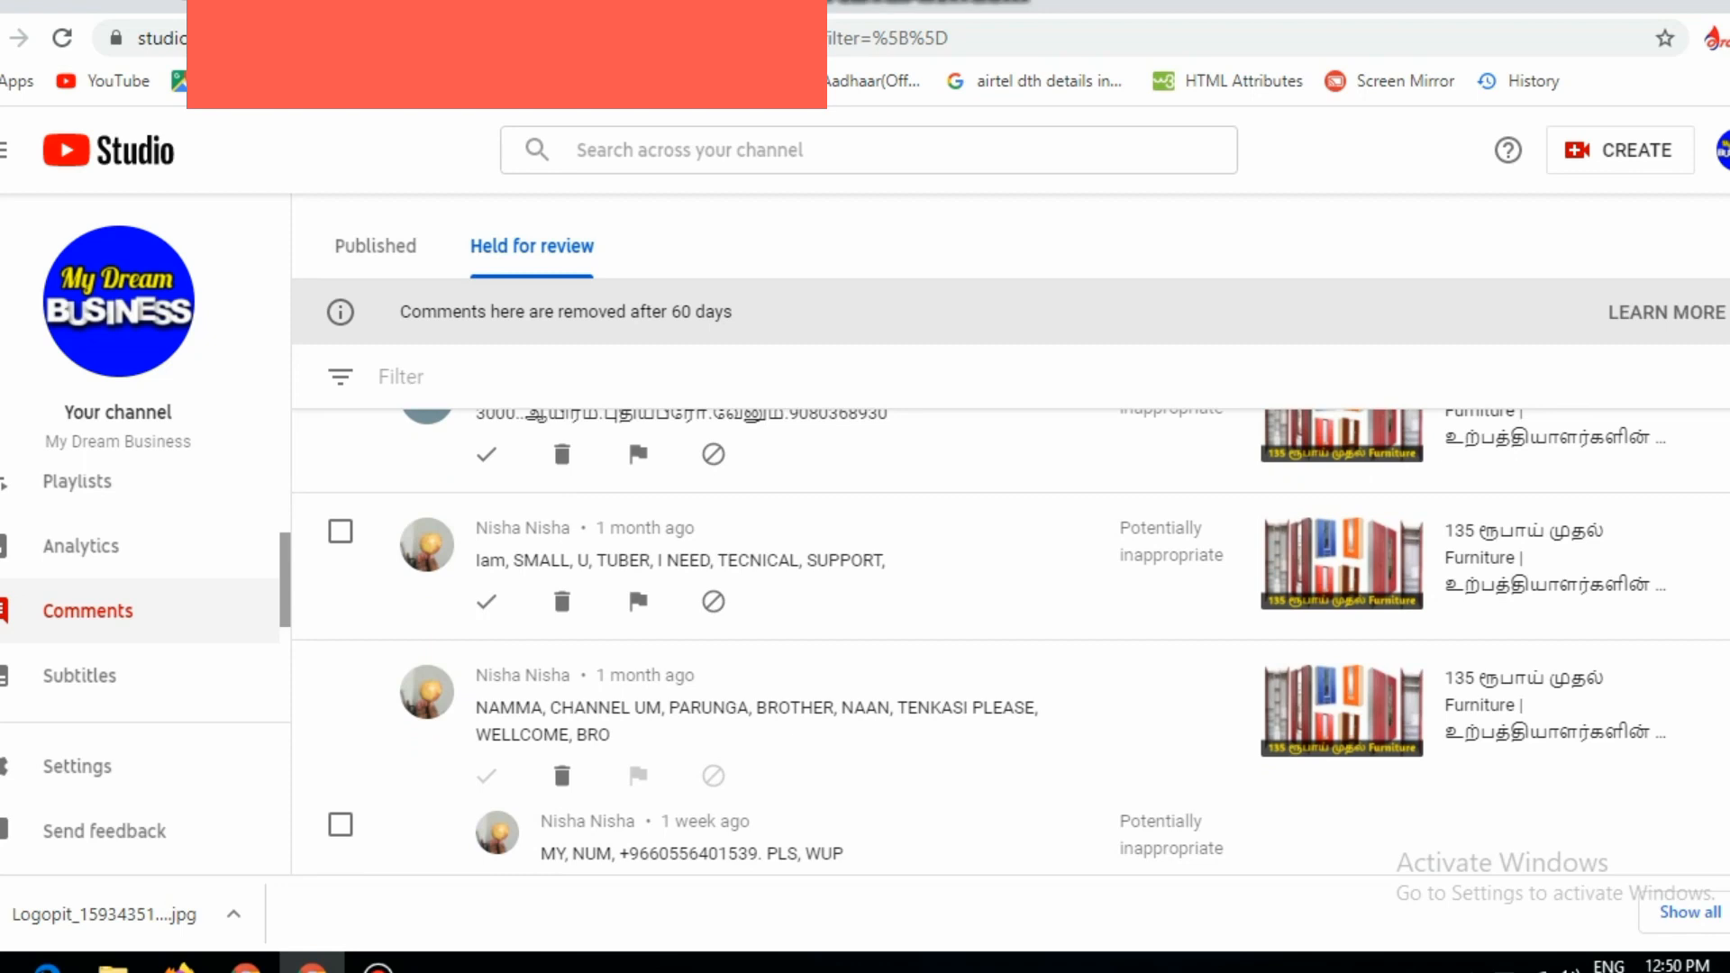
scroll(833, 560, "down", 1)
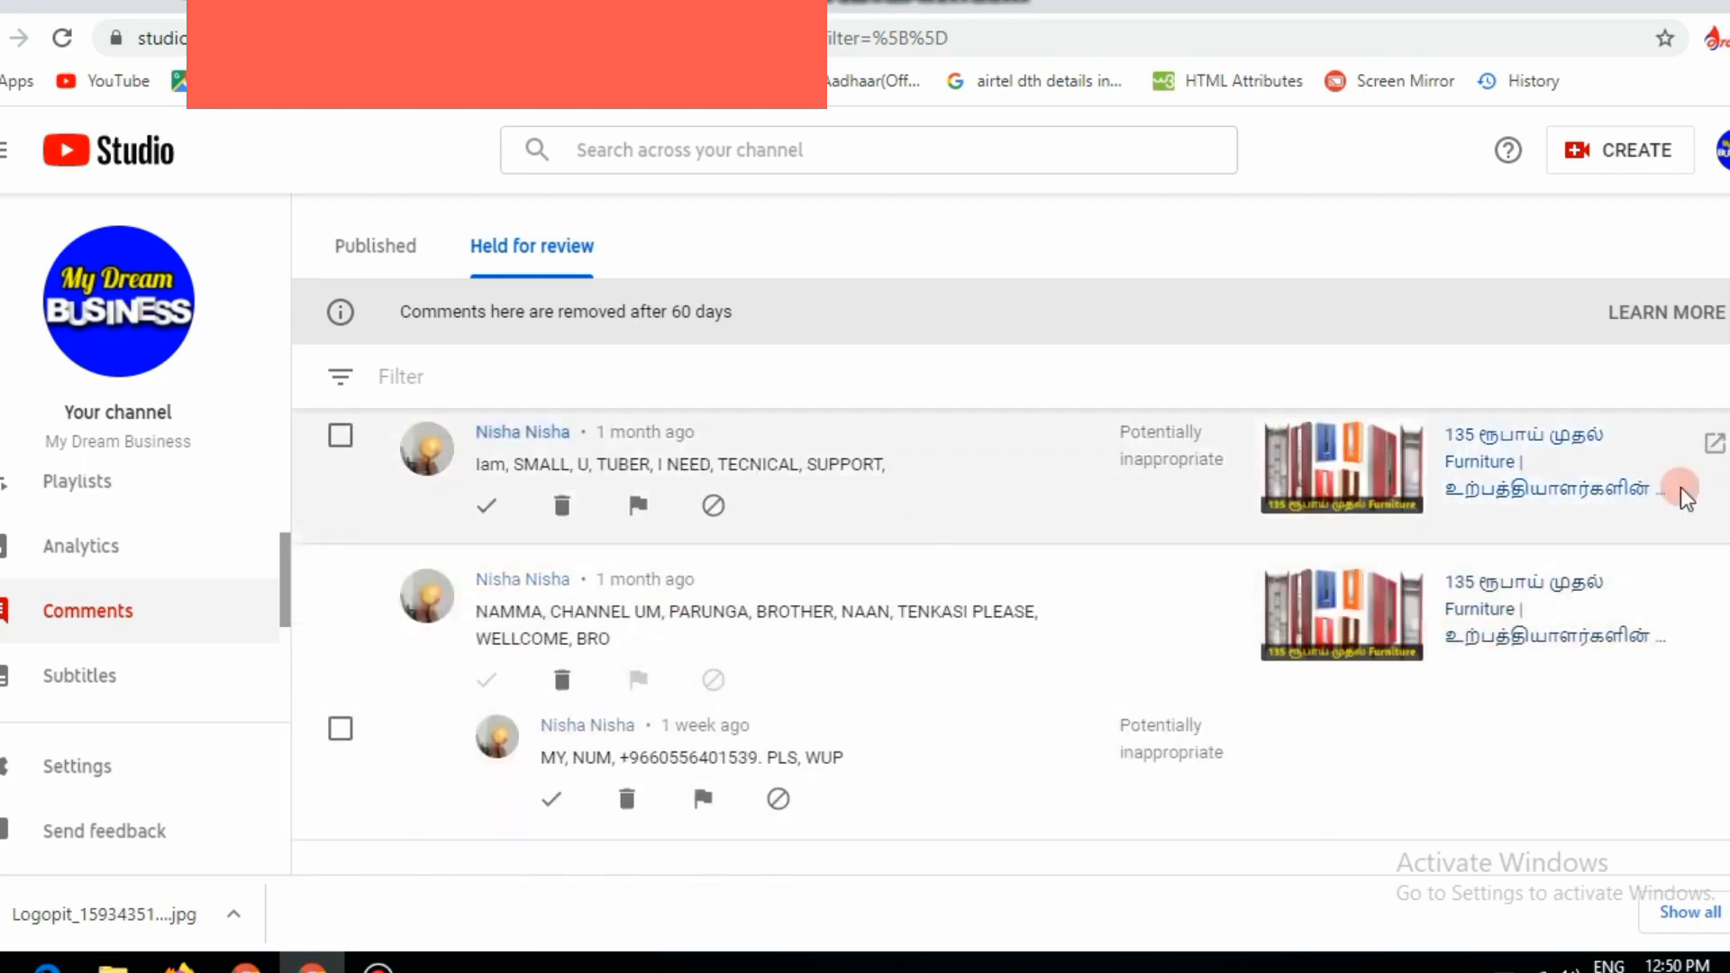
scroll(1011, 642, "down", 1)
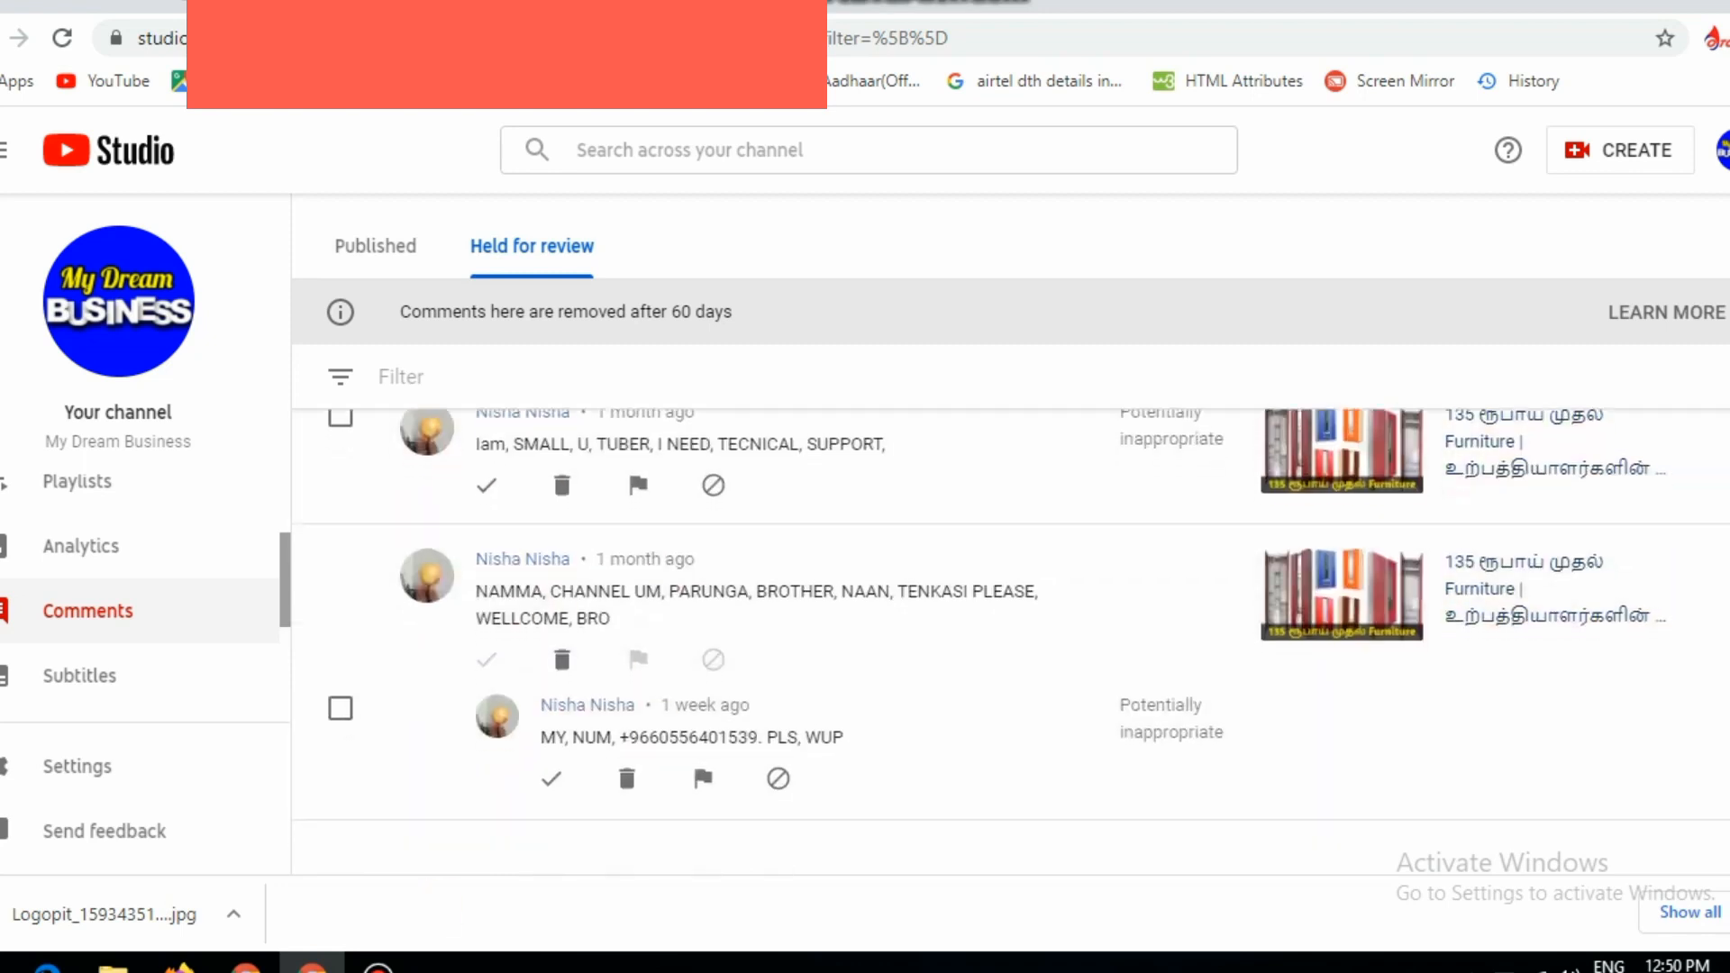
scroll(1011, 586, "up", 3)
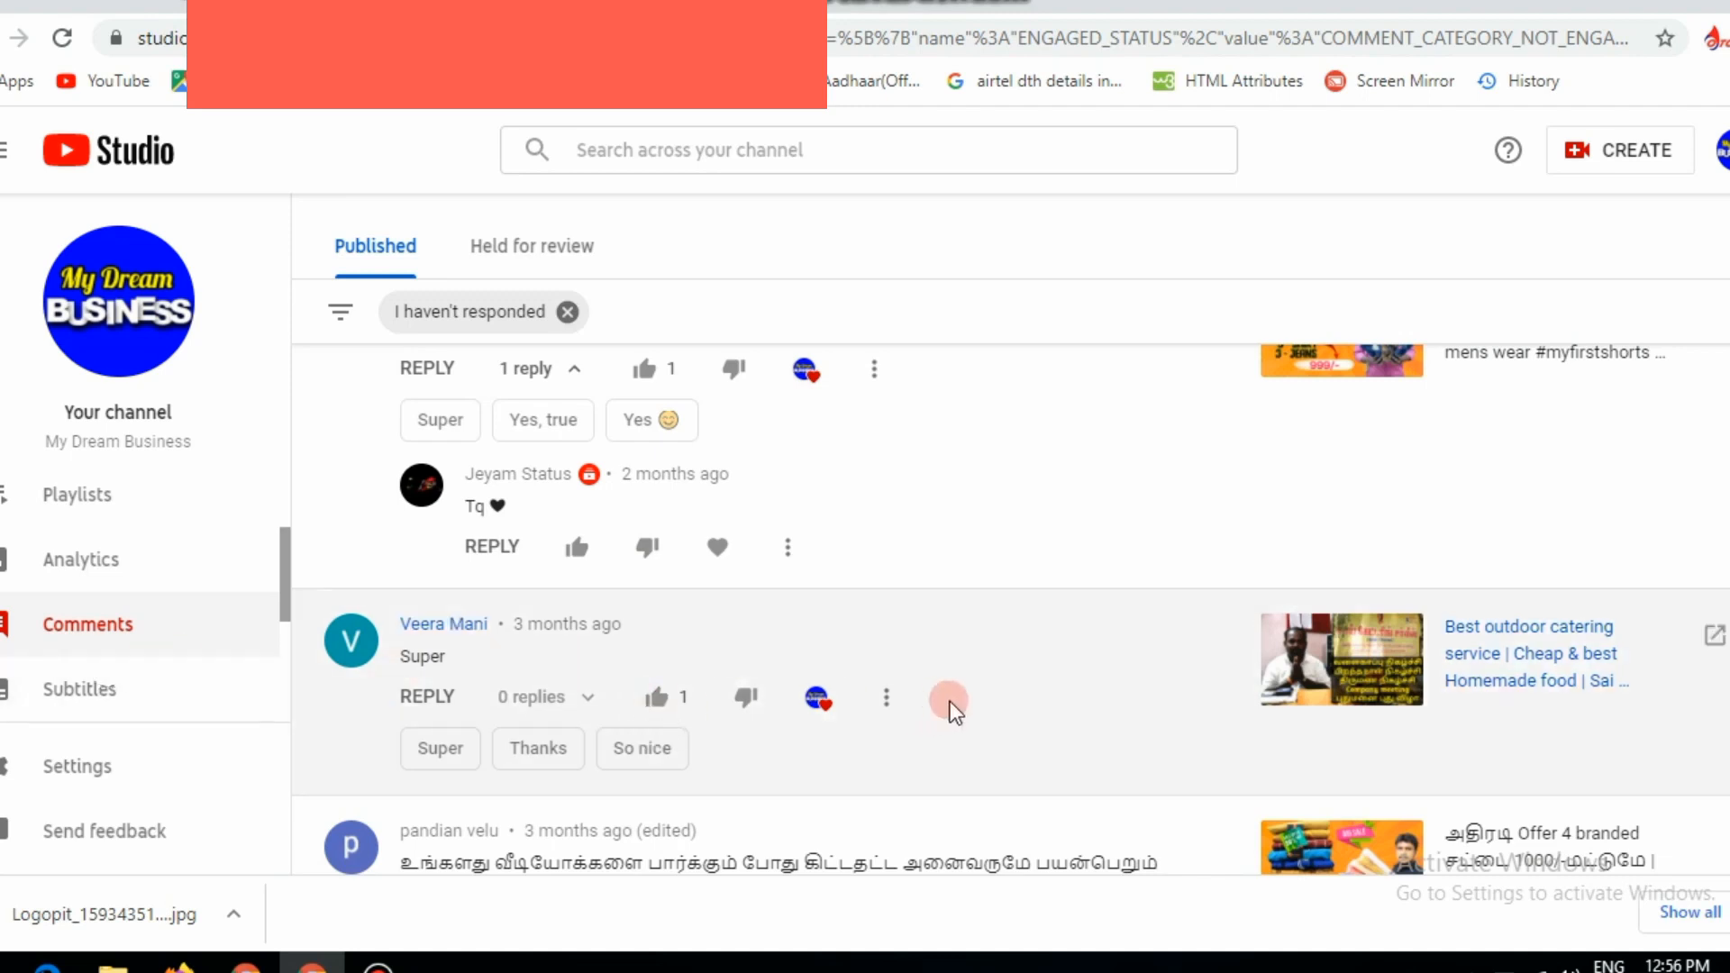
- Examine the moderation actions for the published "Super" comment on the outdoor catering video and dismiss them
left_click(888, 703)
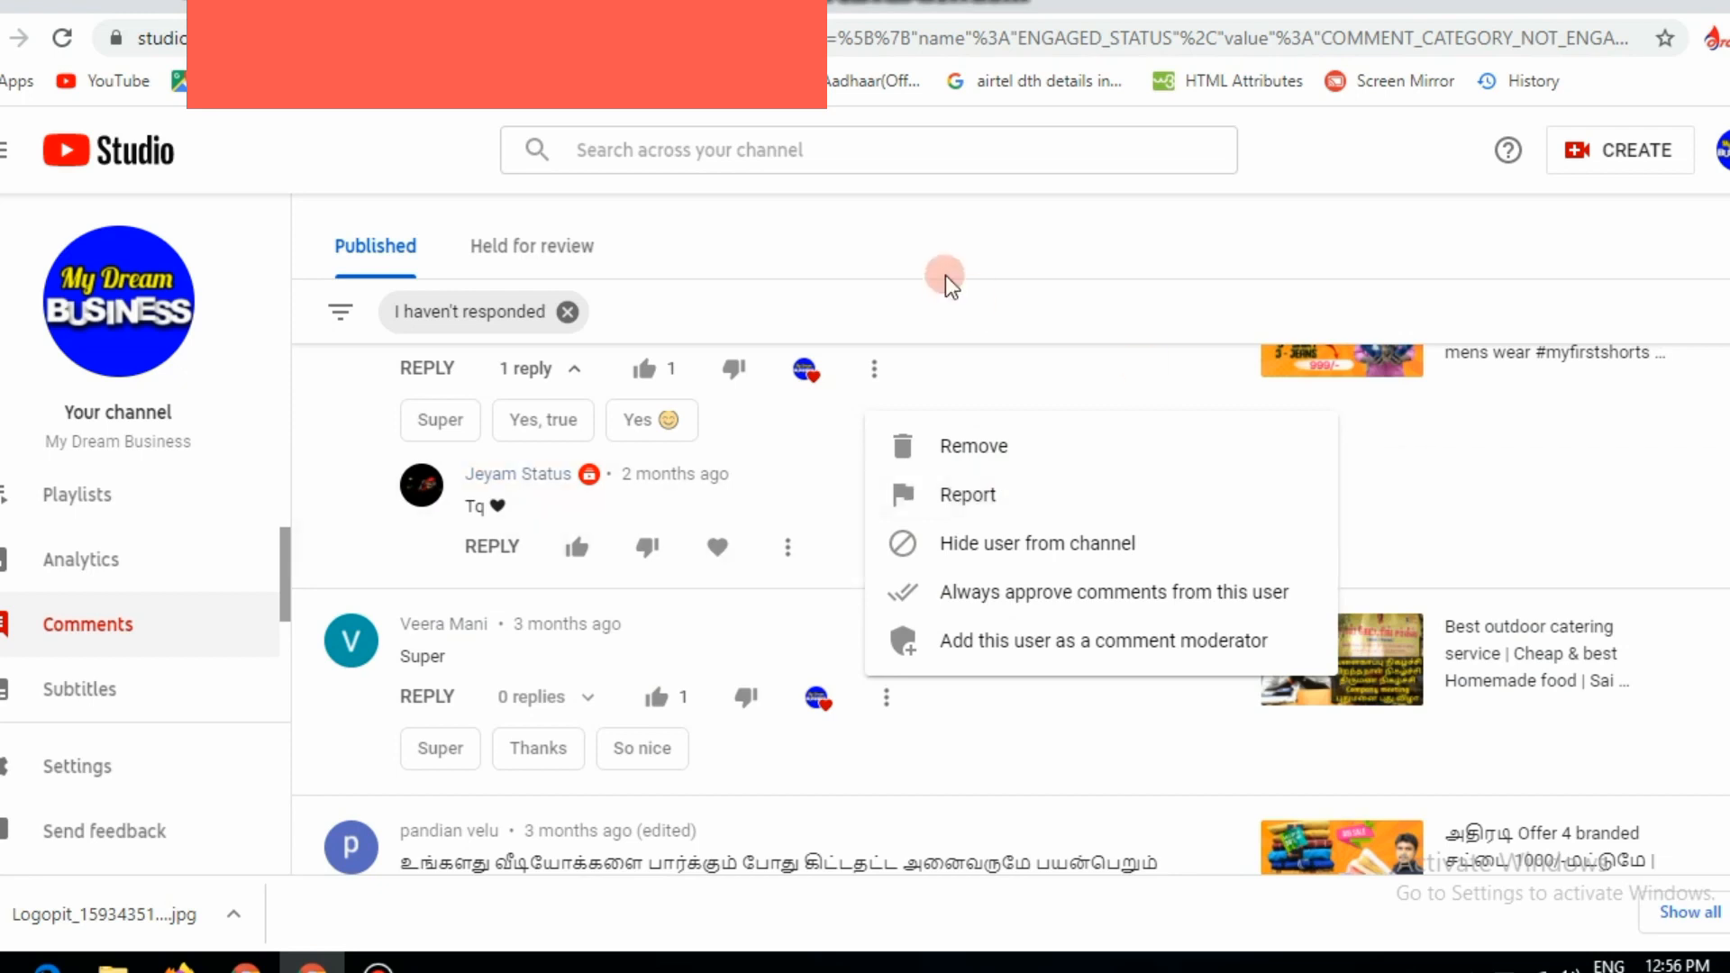
left_click(981, 248)
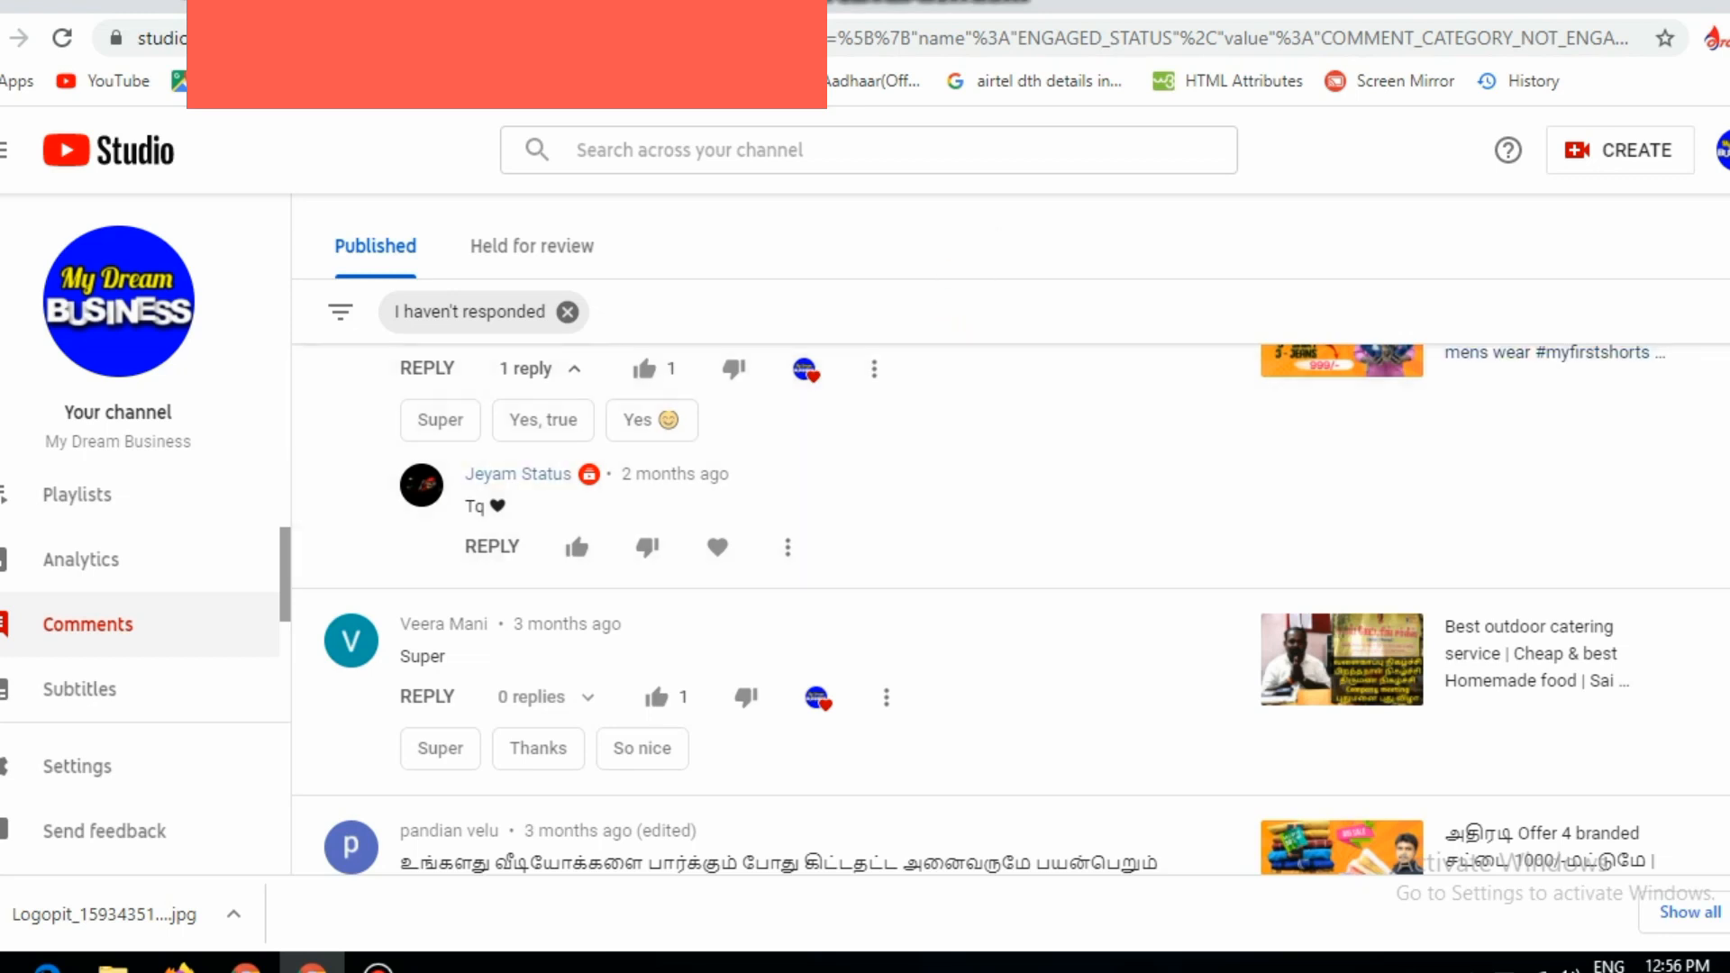
scroll(1009, 559, "down", 1)
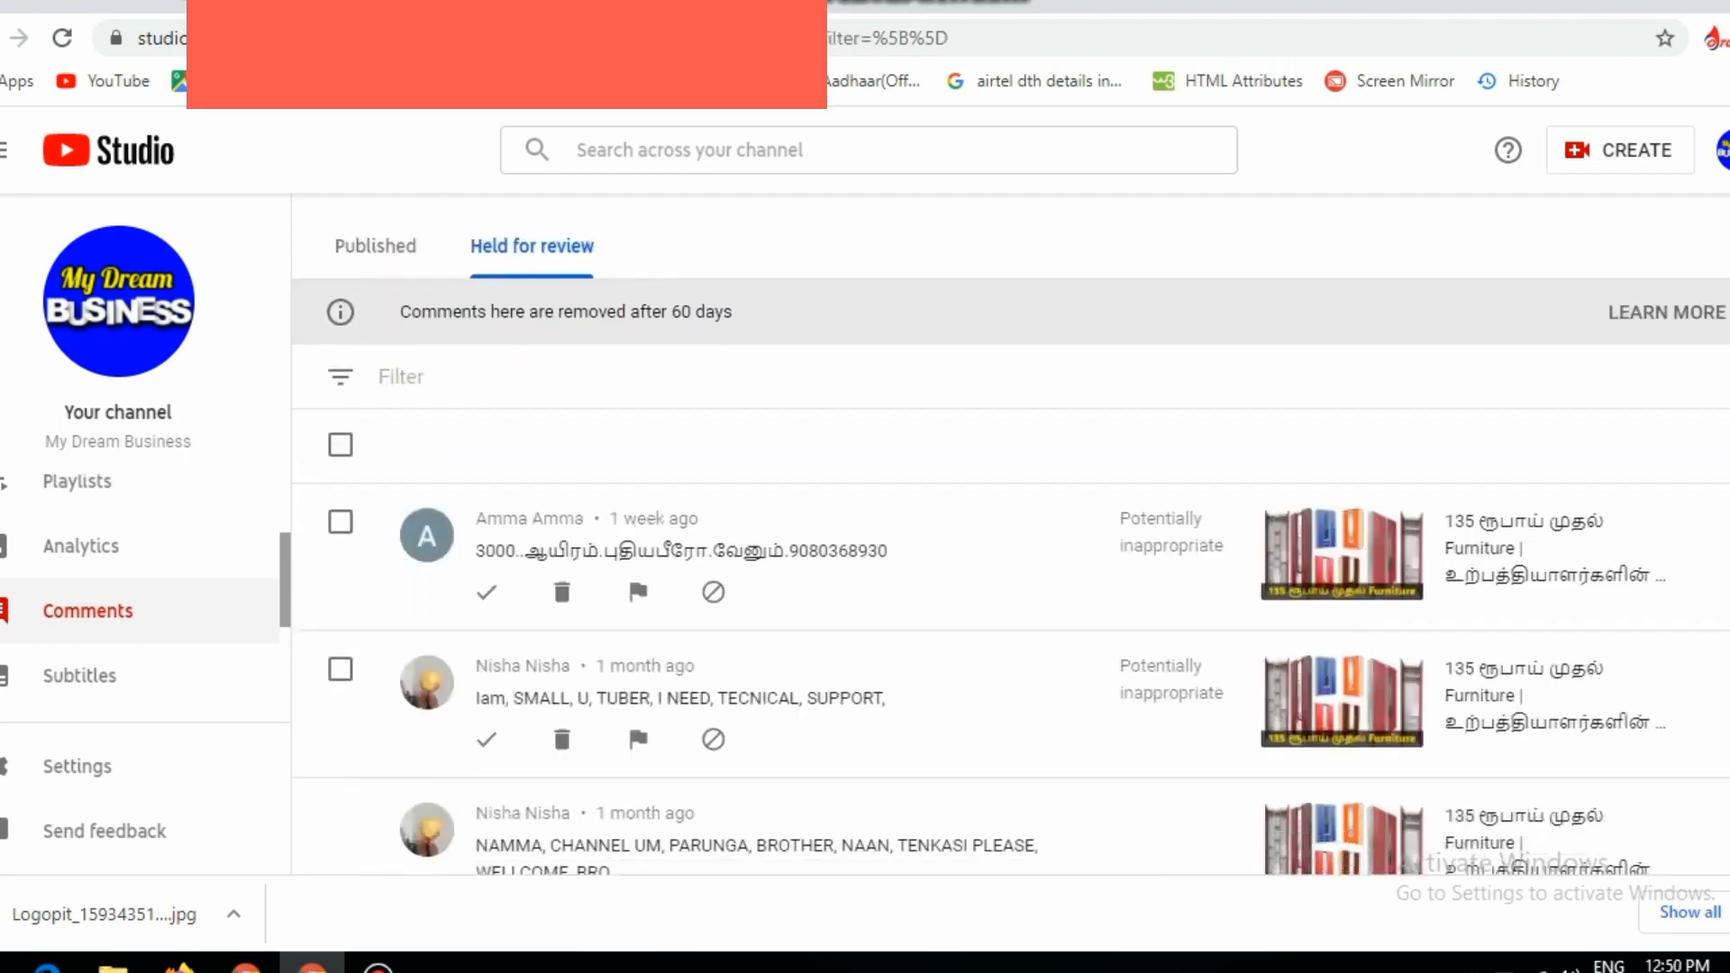
- Switch from the held comments back to the published comments and return to the channel dashboard
scroll(1010, 558, "up", 1)
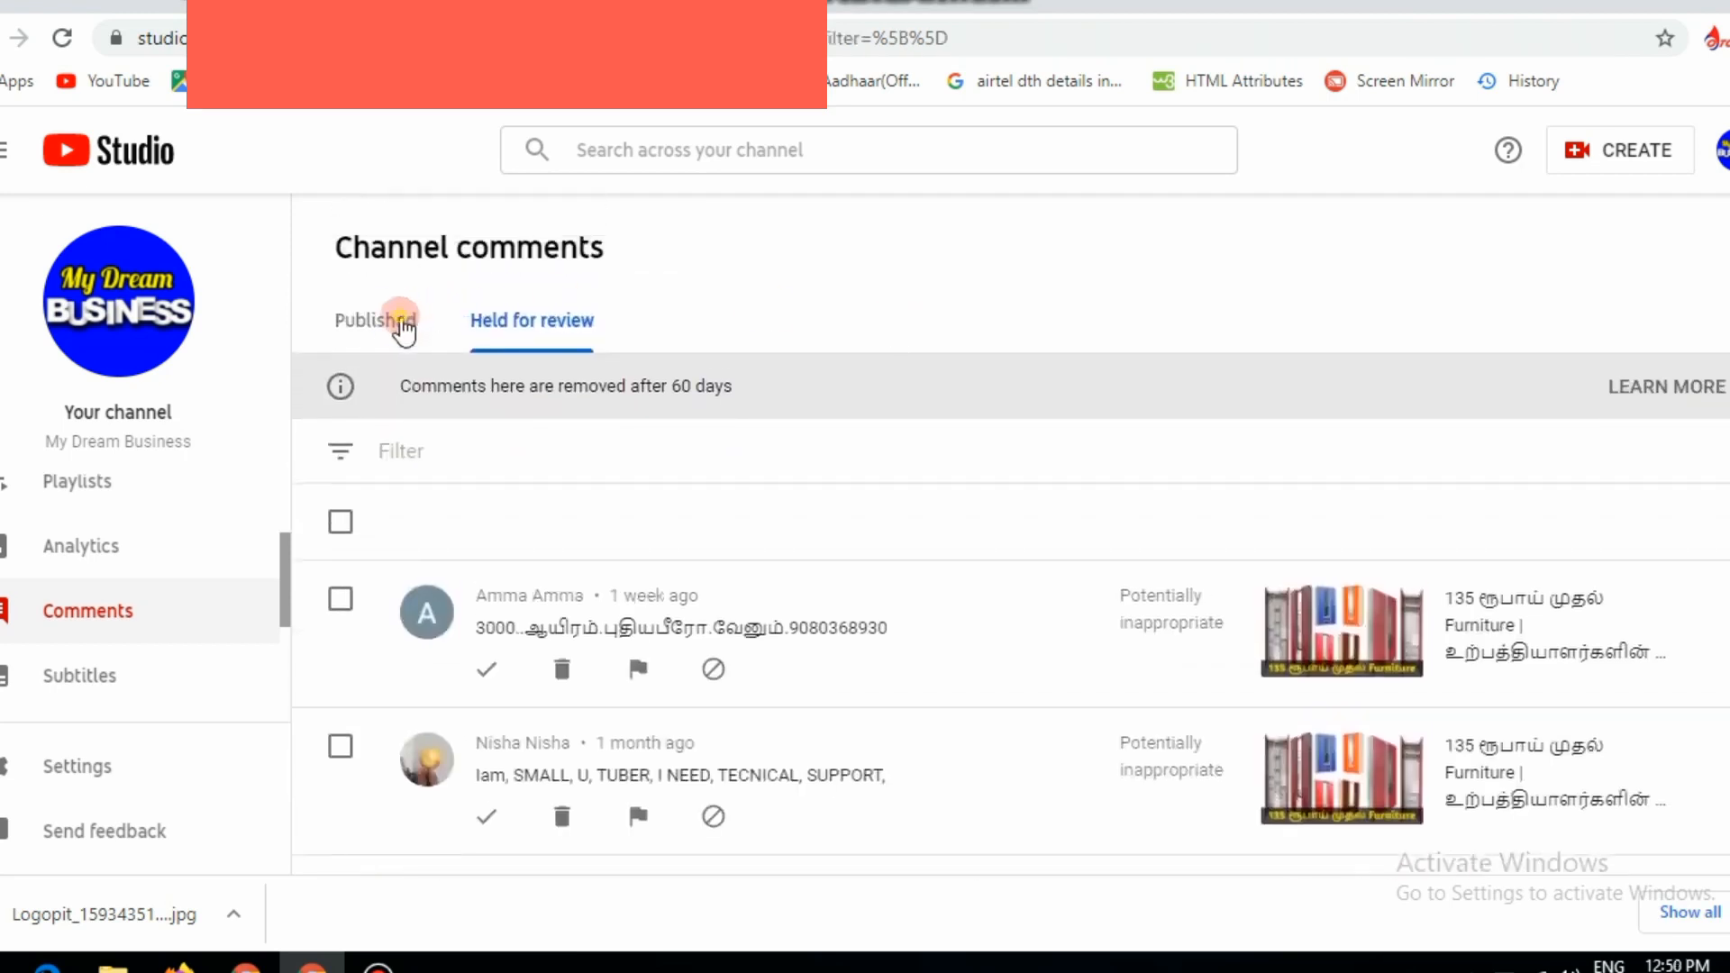
left_click(401, 327)
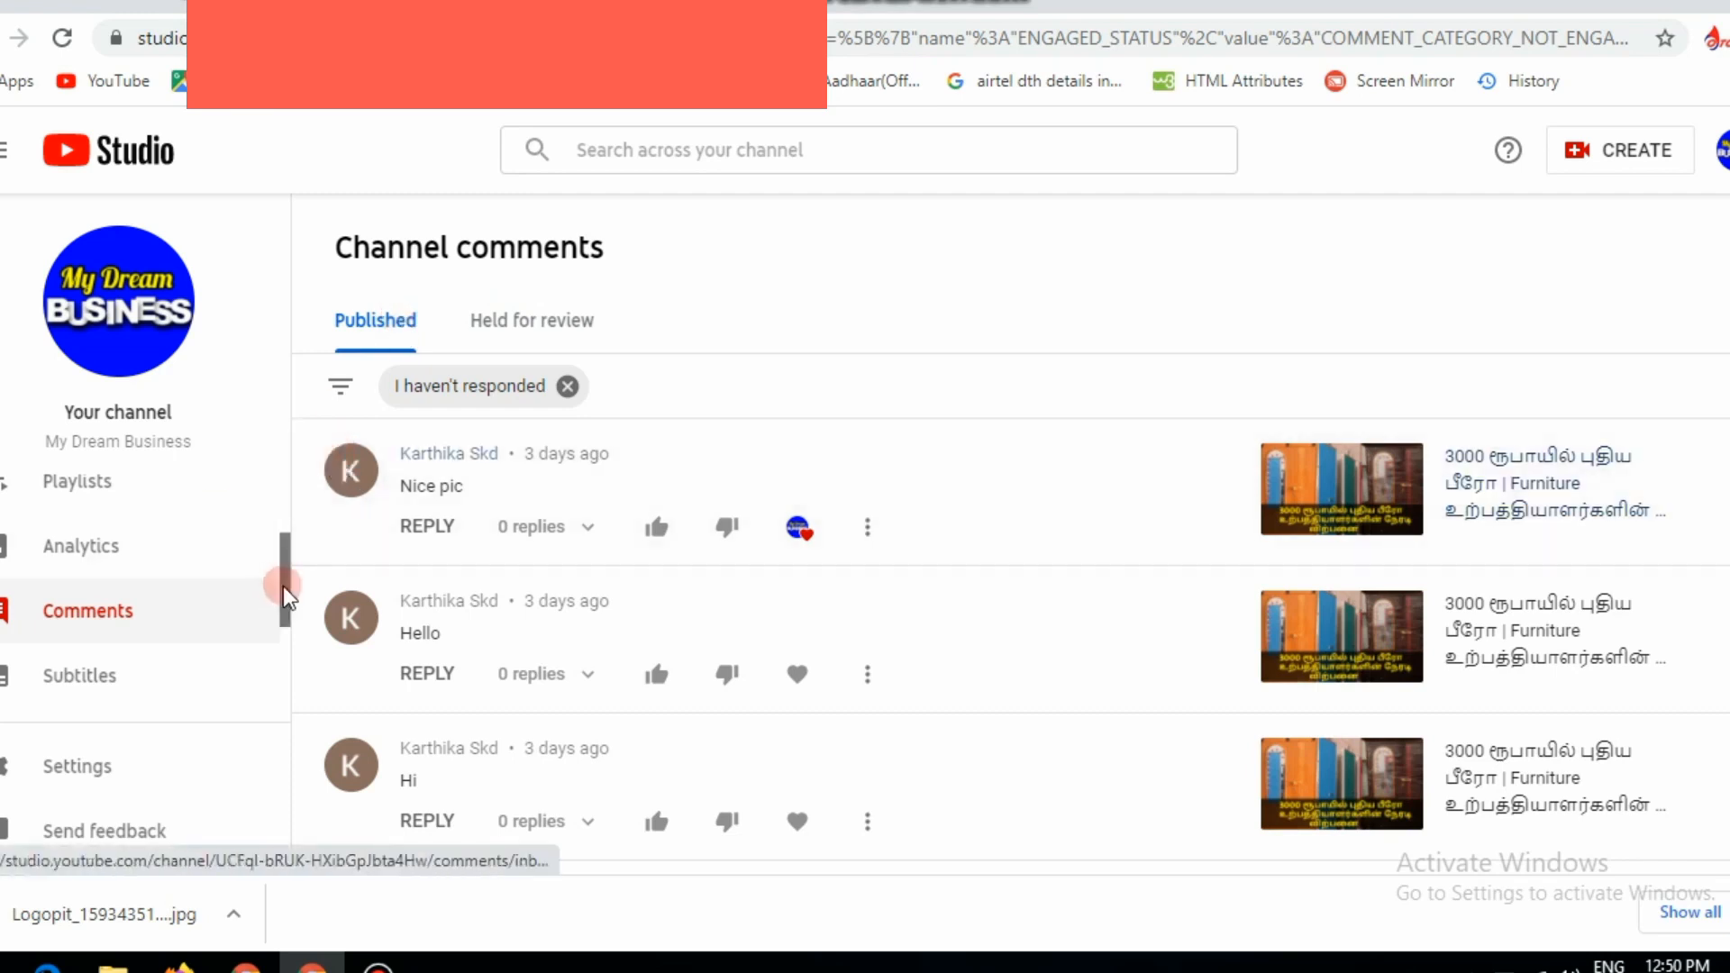
left_click_drag(282, 575, 306, 487)
left_click(76, 510)
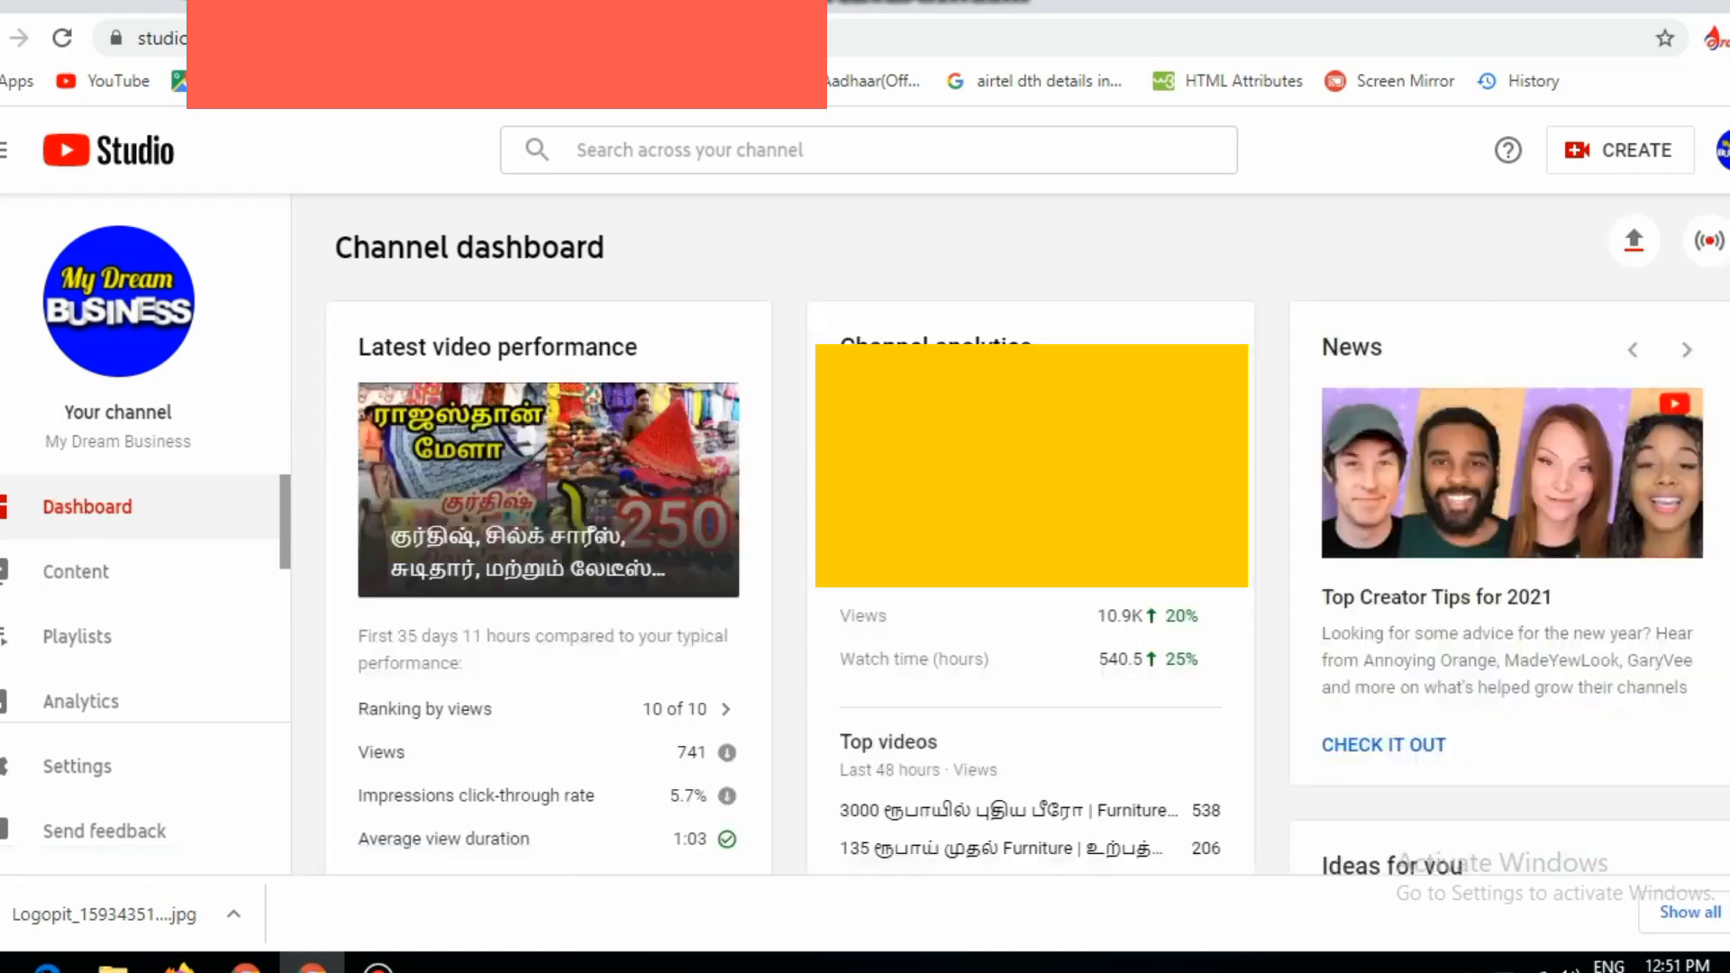
- Look over the dashboard's video performance, top videos, published videos and latest comments cards
scroll(344, 498, "down", 5)
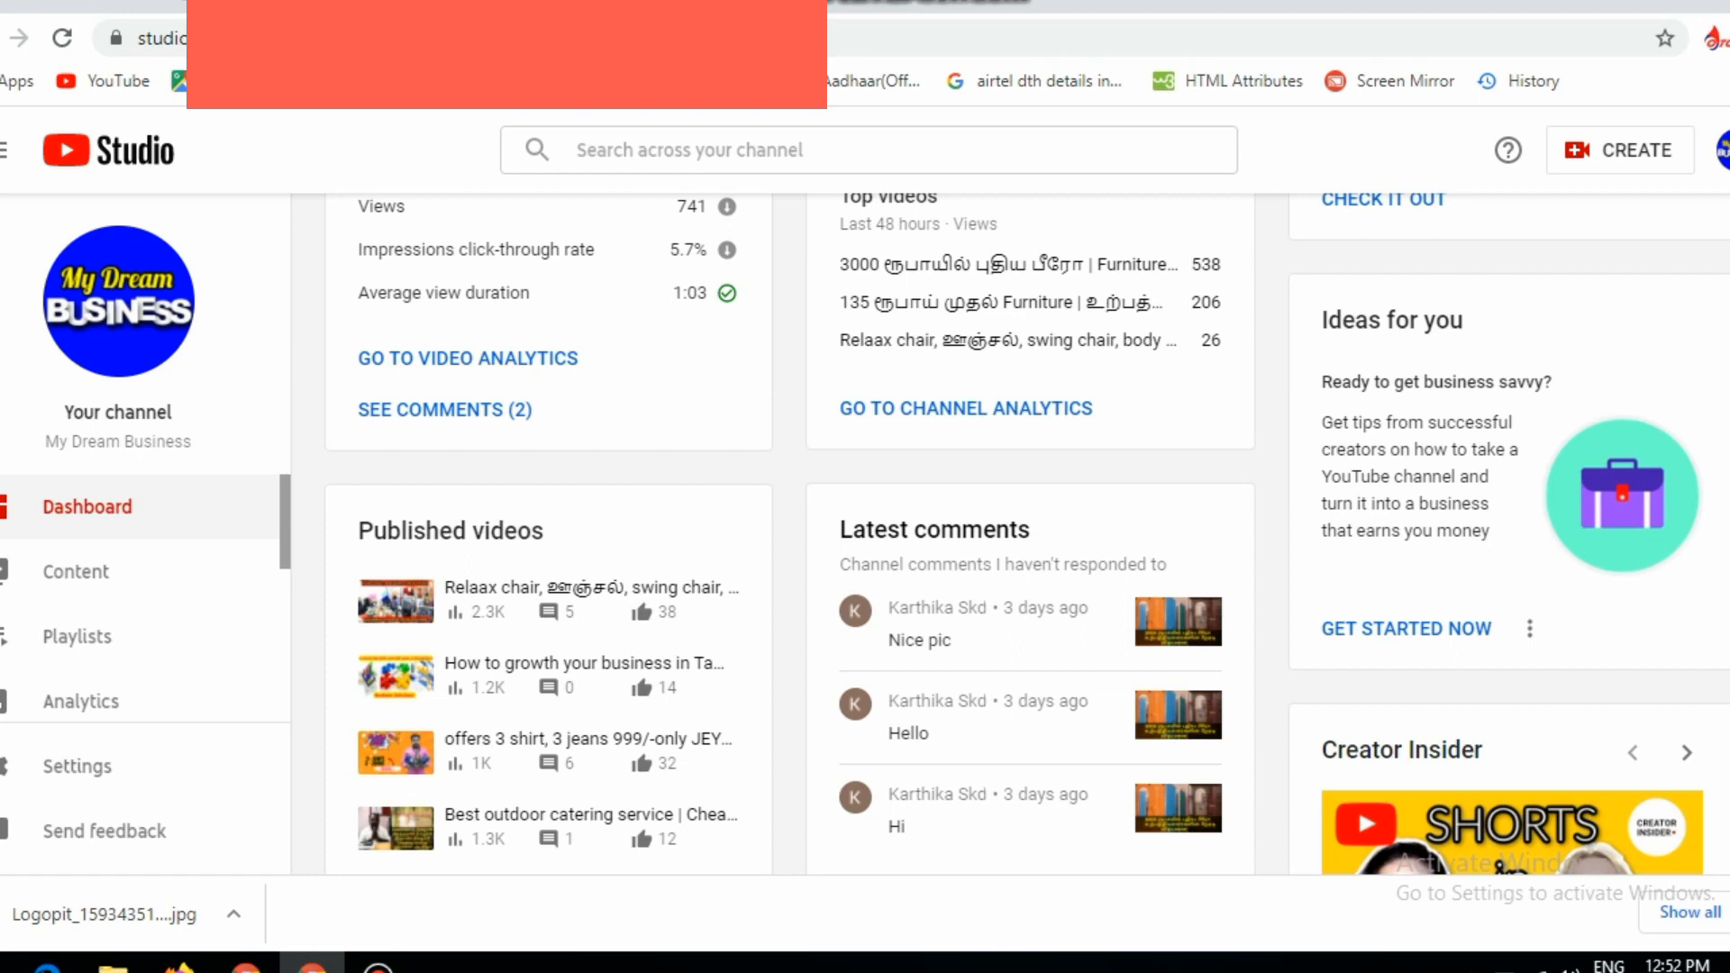
scroll(1028, 534, "up", 2)
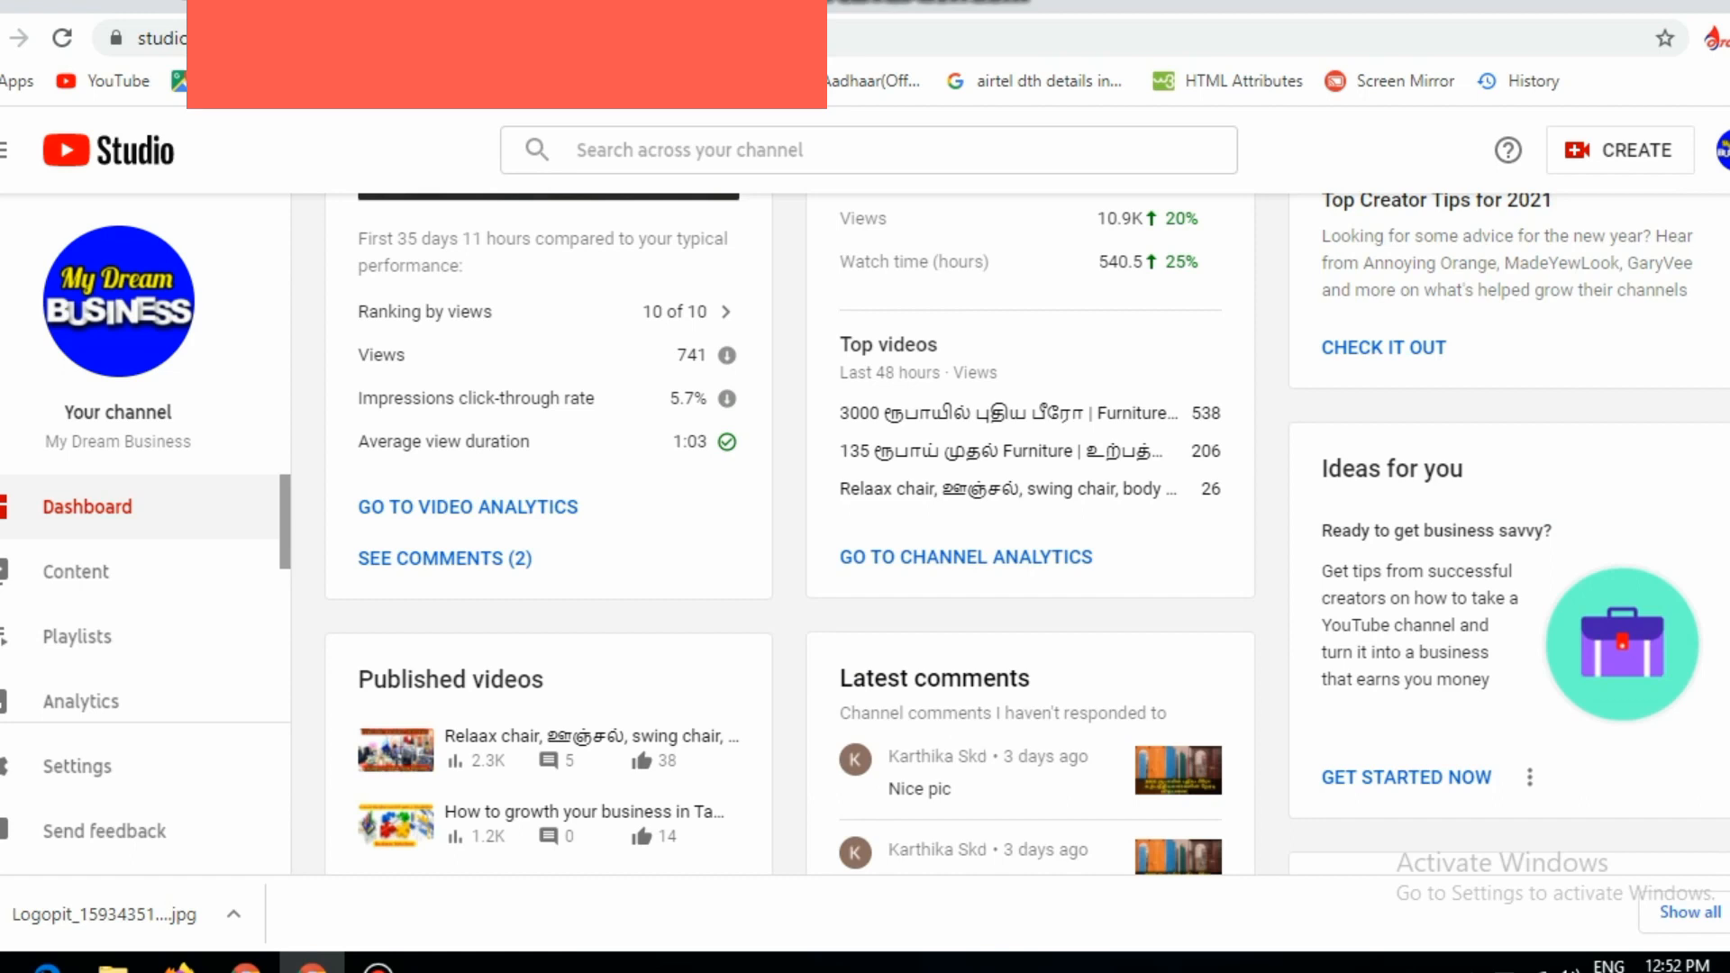
scroll(865, 532, "up", 4)
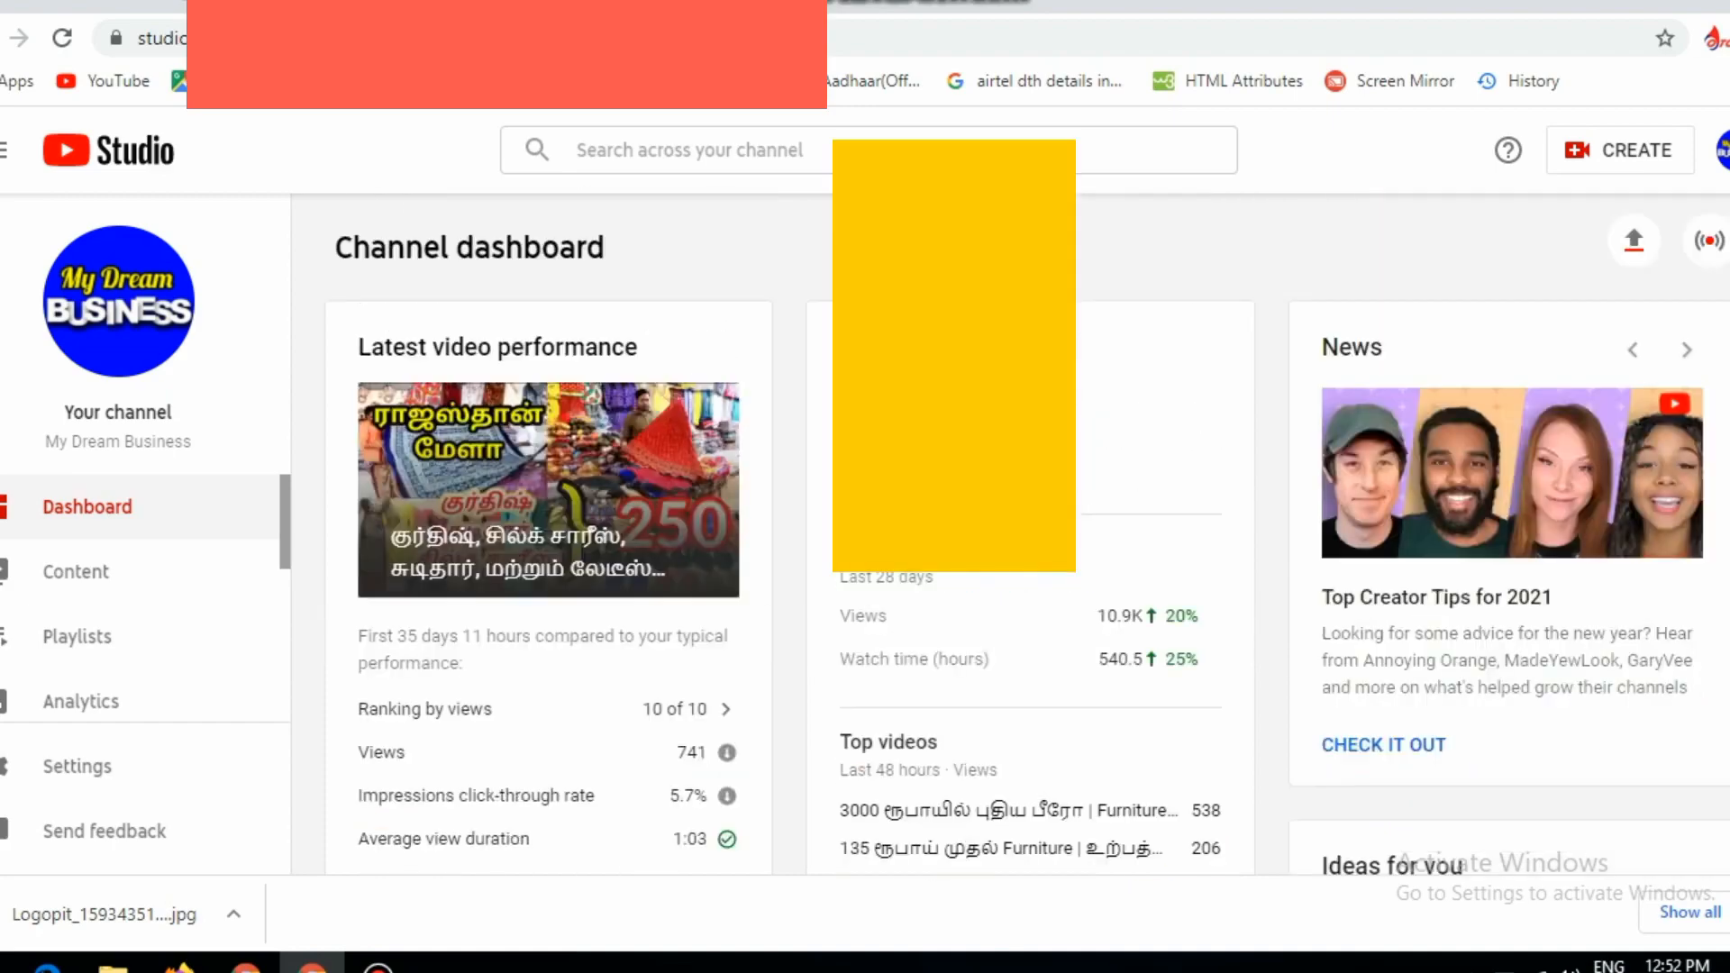
scroll(1027, 541, "down", 1)
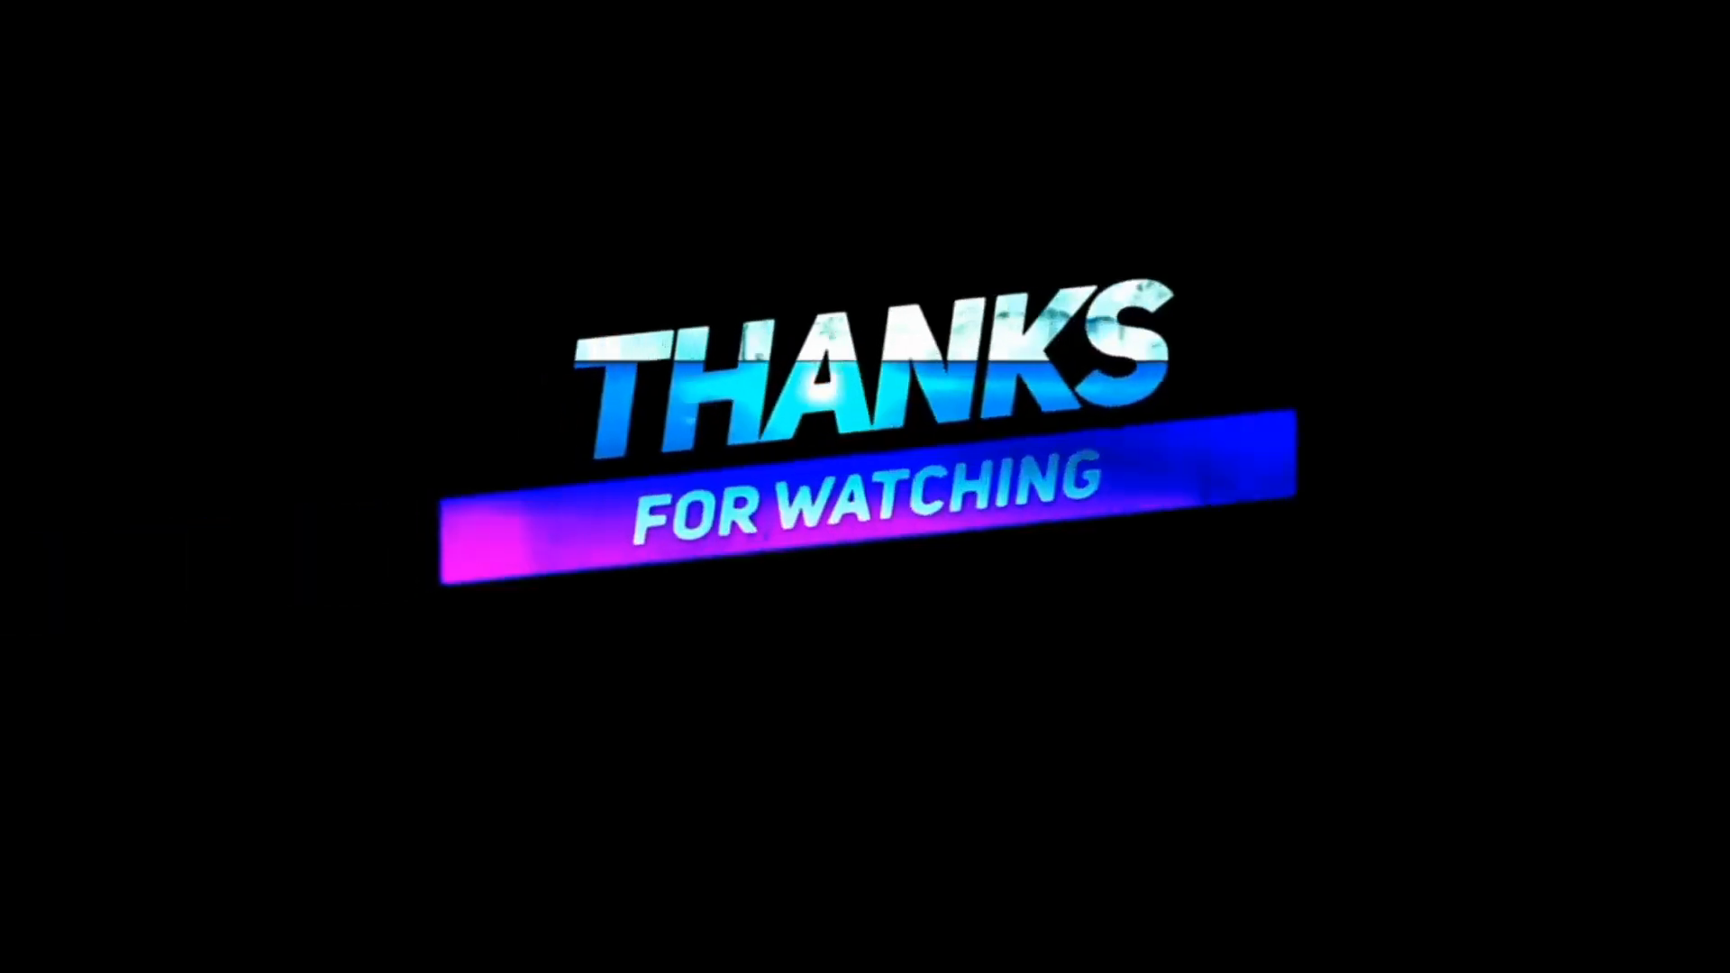